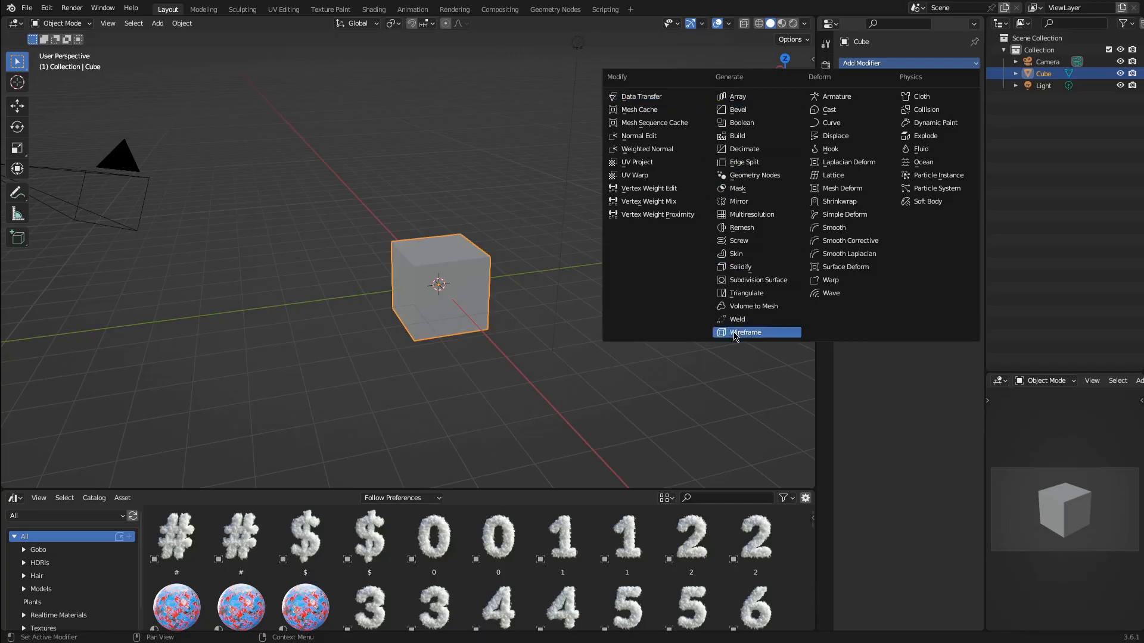
Add an Array modifier to the cube with a count of 5 and relative offset factors of 2.1, 3.9 and 1.9.
{"action": "left_click", "coordinate": [688, 329]}
{"action": "left_click_drag", "start_coordinate": [921, 115], "coordinate": [977, 153]}
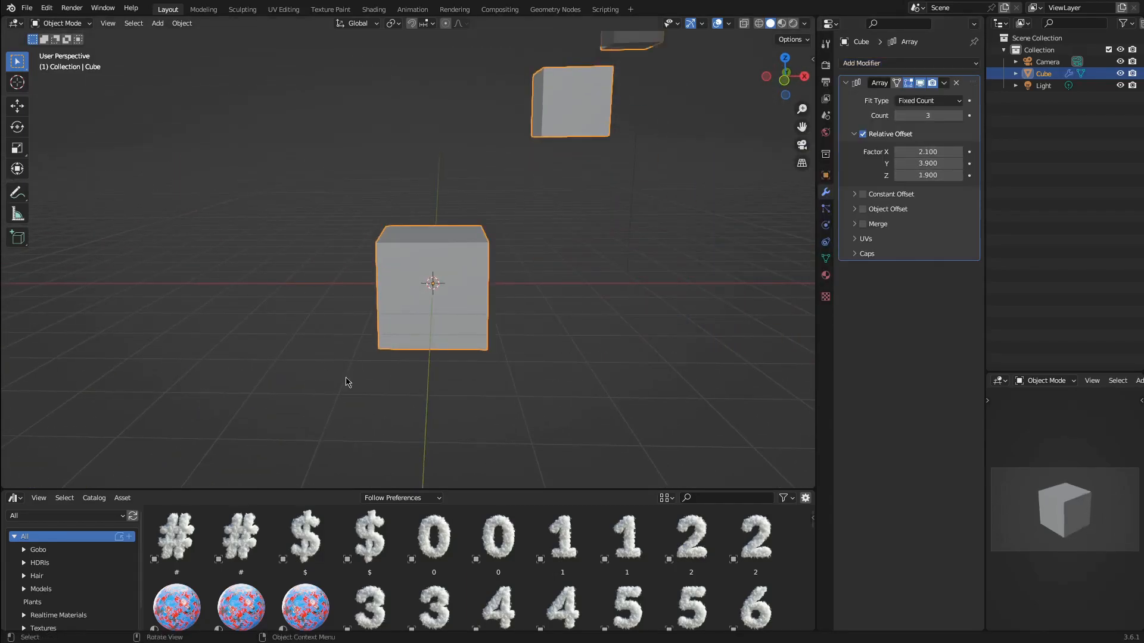
{"action": "middle_click_drag", "start_coordinate": [348, 384], "coordinate": [604, 335]}
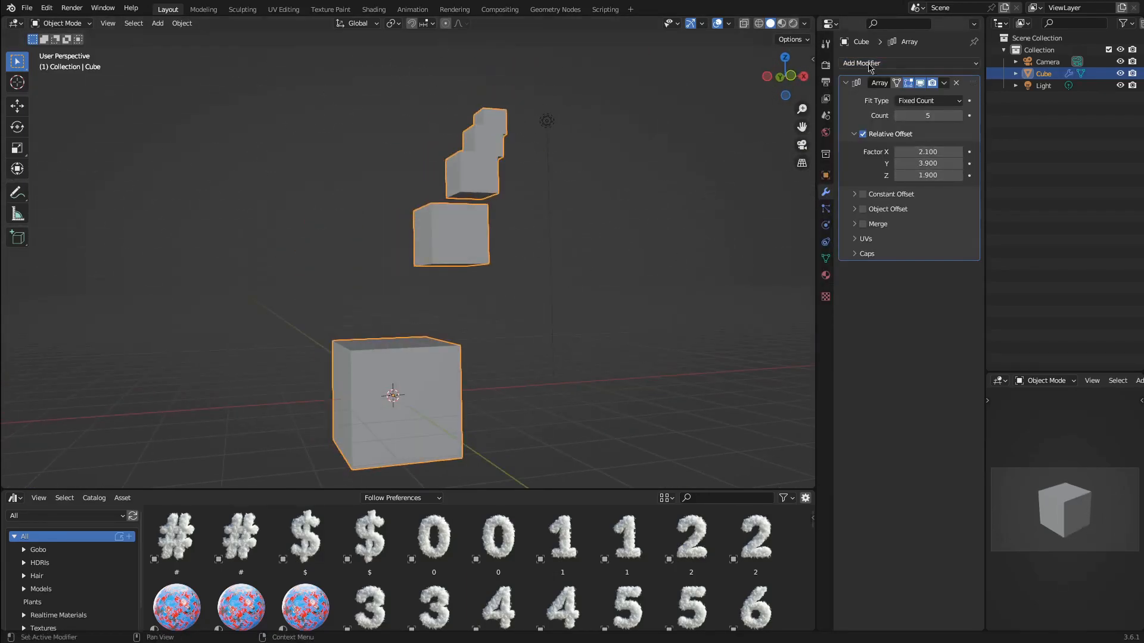
Replace the asset browser with the Dope Sheet and animate the array count from 5 to a higher count further along the timeline.
{"action": "left_click", "coordinate": [970, 116]}
{"action": "left_click", "coordinate": [33, 499]}
{"action": "left_click", "coordinate": [15, 498]}
{"action": "left_click", "coordinate": [168, 380]}
{"action": "left_click_drag", "start_coordinate": [180, 513], "coordinate": [320, 507]}
{"action": "left_click_drag", "start_coordinate": [934, 115], "coordinate": [953, 114]}
{"action": "key", "text": "i"}
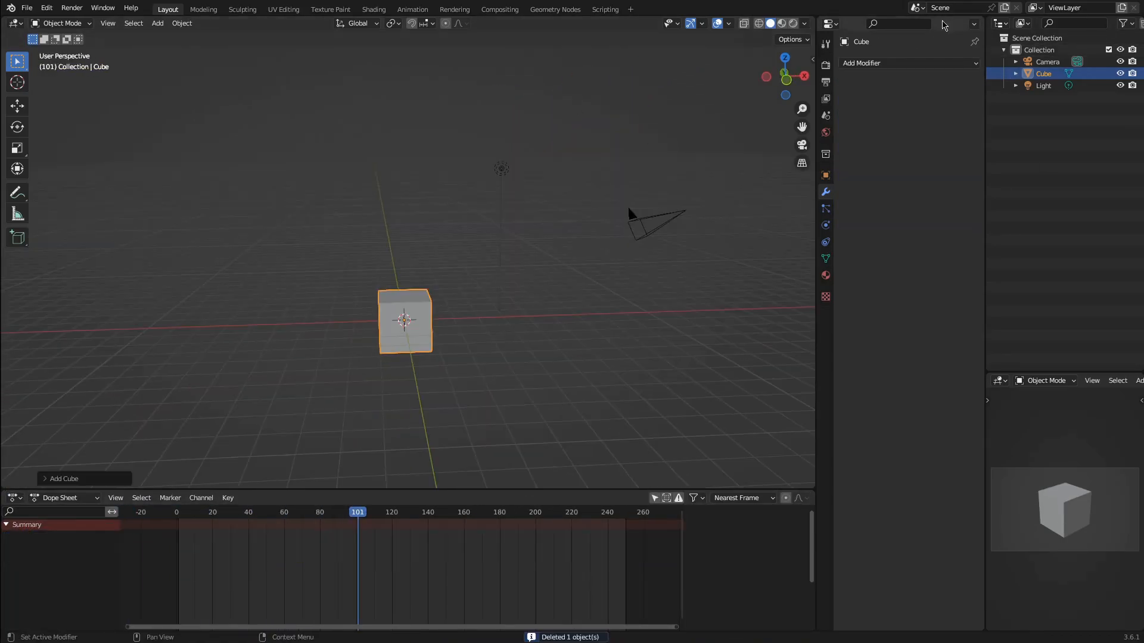
Add a Bevel modifier to the cube and set its amount to 0.18 m with 6 segments.
{"action": "left_click", "coordinate": [858, 63]}
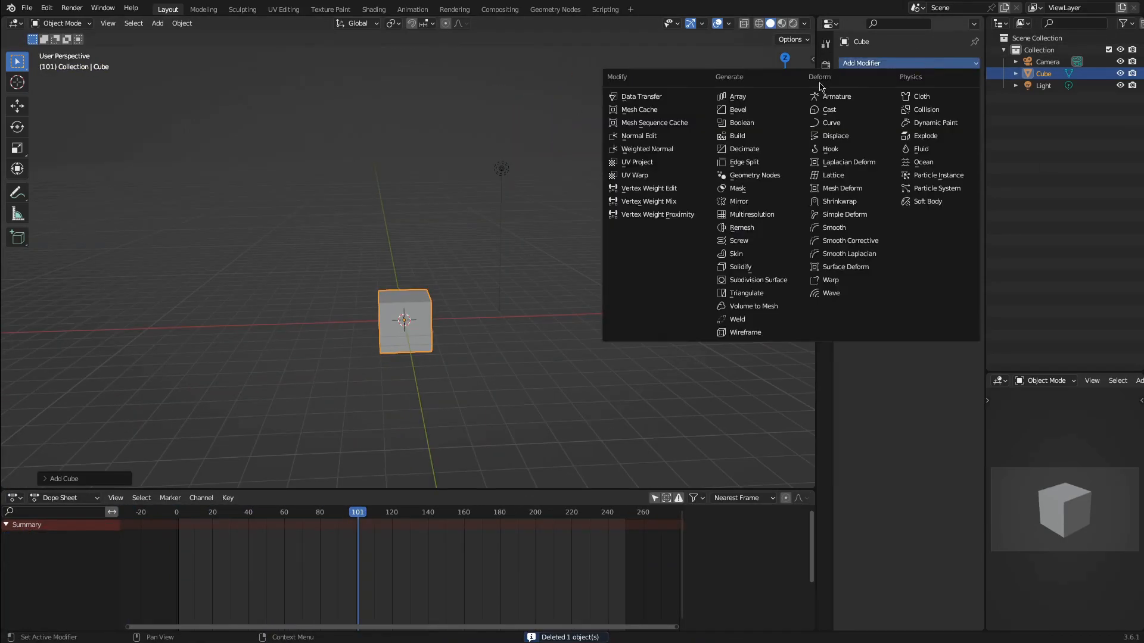
{"action": "left_click", "coordinate": [738, 110]}
{"action": "left_click", "coordinate": [943, 83]}
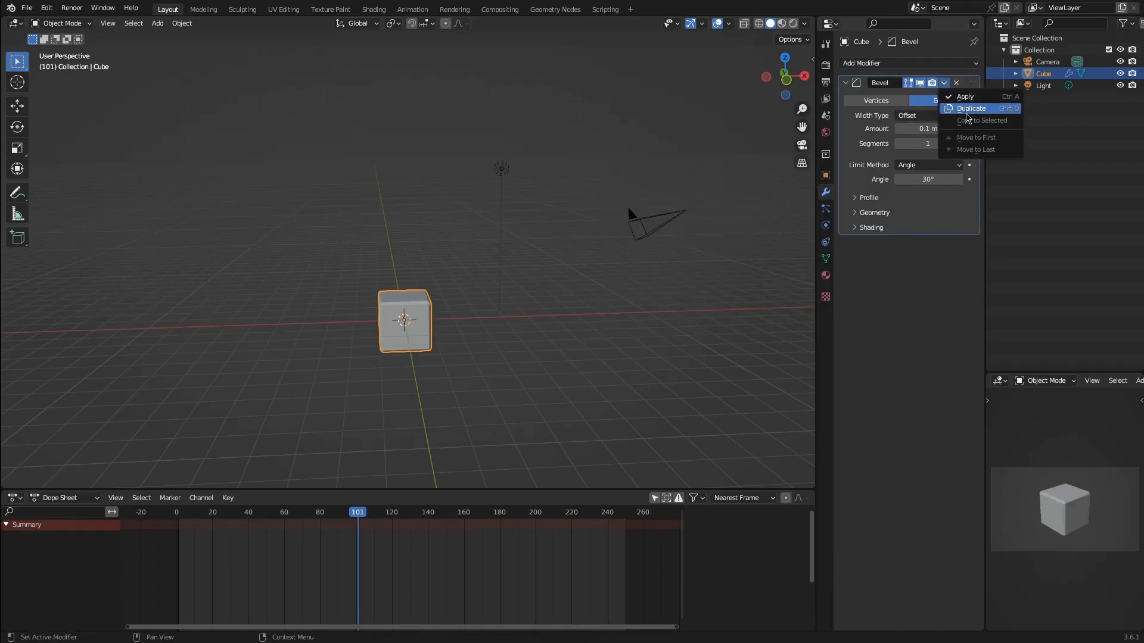
{"action": "scroll", "coordinate": [465, 307], "scroll_direction": "up", "scroll_amount": 5}
{"action": "middle_click_drag", "start_coordinate": [457, 312], "coordinate": [564, 242]}
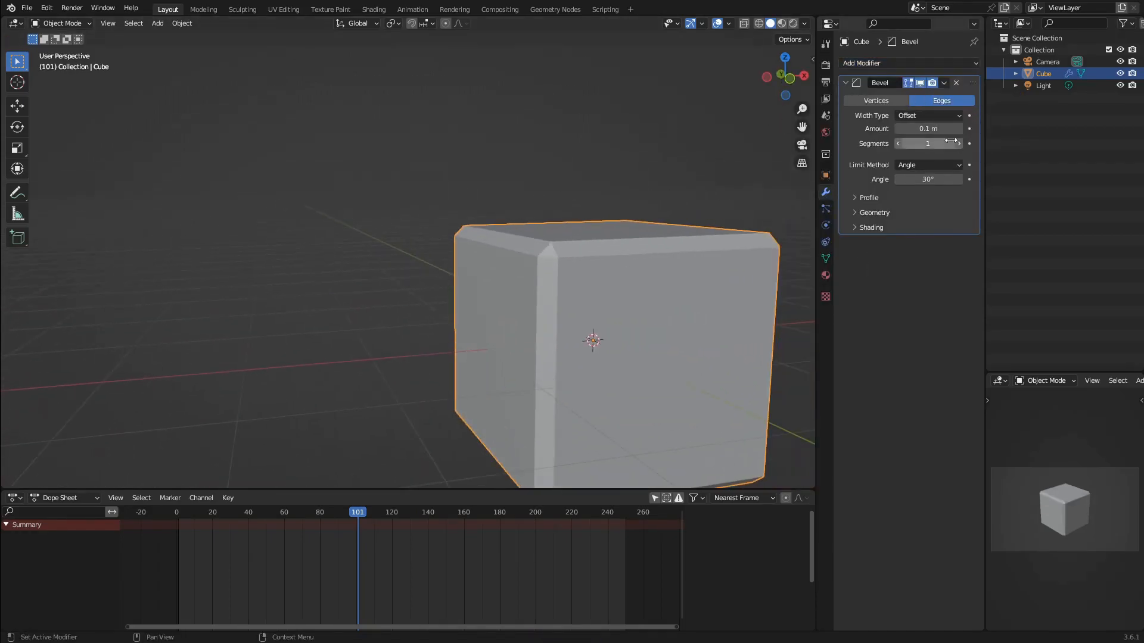
{"action": "left_click_drag", "start_coordinate": [928, 128], "coordinate": [952, 143]}
{"action": "left_click", "coordinate": [918, 169]}
Change the bevel profile to Custom and reshape its curve into a wavy S-like profile.
{"action": "left_click", "coordinate": [903, 198]}
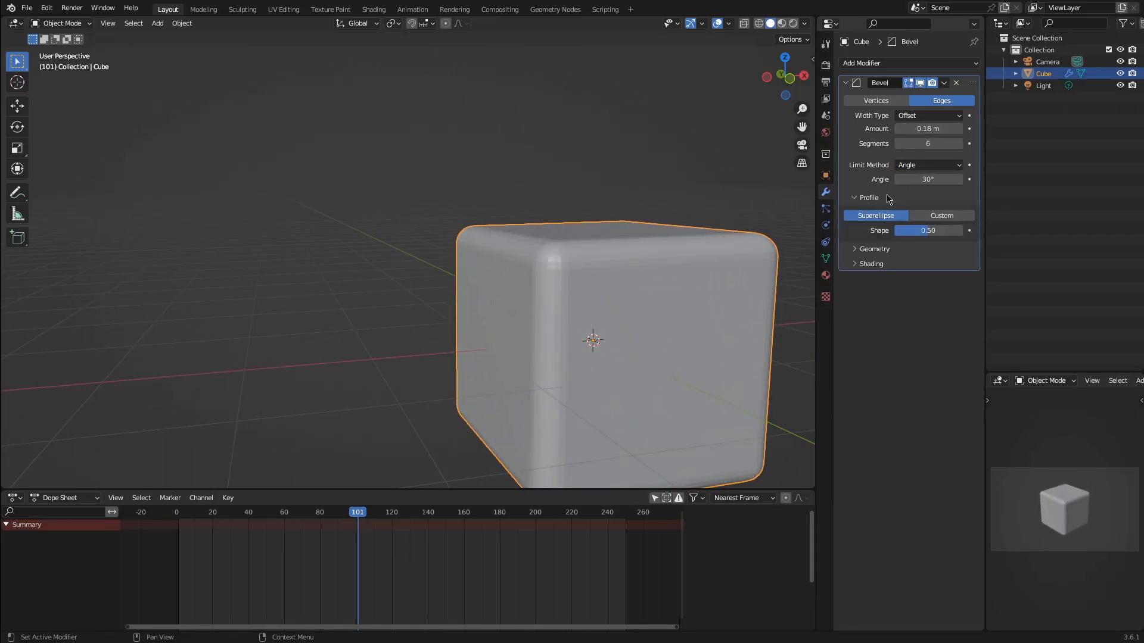
{"action": "left_click", "coordinate": [942, 219]}
{"action": "left_click_drag", "start_coordinate": [876, 301], "coordinate": [953, 336]}
{"action": "left_click_drag", "start_coordinate": [882, 332], "coordinate": [879, 349]}
{"action": "middle_click_drag", "start_coordinate": [522, 292], "coordinate": [561, 294]}
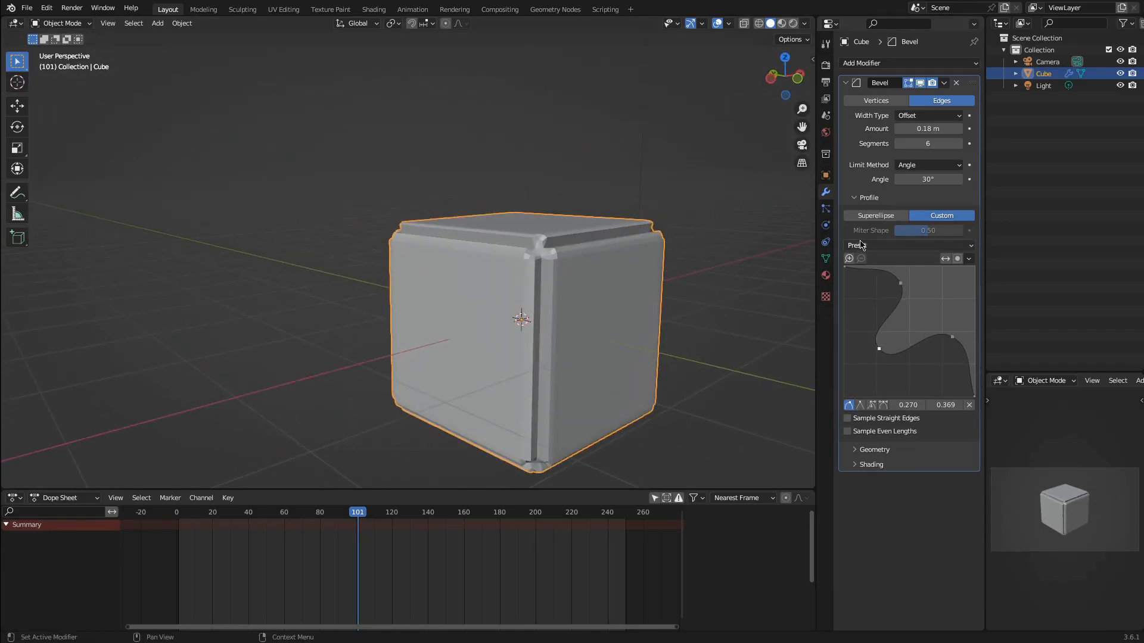
Examine the Bevel modifier's Geometry and Shading settings.
{"action": "left_click", "coordinate": [868, 197]}
{"action": "left_click", "coordinate": [873, 212]}
{"action": "left_click", "coordinate": [874, 212]}
{"action": "left_click", "coordinate": [870, 227]}
{"action": "left_click", "coordinate": [870, 229]}
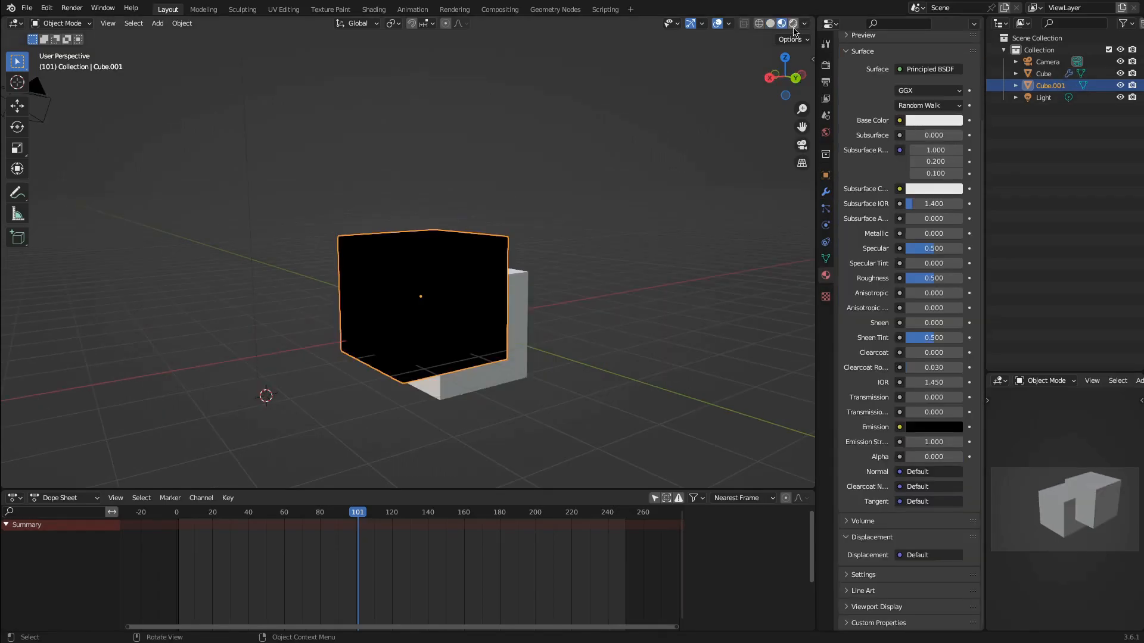
Preview the two overlapping cubes in Rendered shading and move Cube.001.
{"action": "left_click", "coordinate": [793, 25]}
{"action": "mouse_move", "coordinate": [577, 204]}
{"action": "middle_mouse_down"}
{"action": "mouse_move", "coordinate": [472, 194]}
{"action": "mouse_move", "coordinate": [507, 225]}
{"action": "middle_mouse_up"}
{"action": "key", "text": "g"}
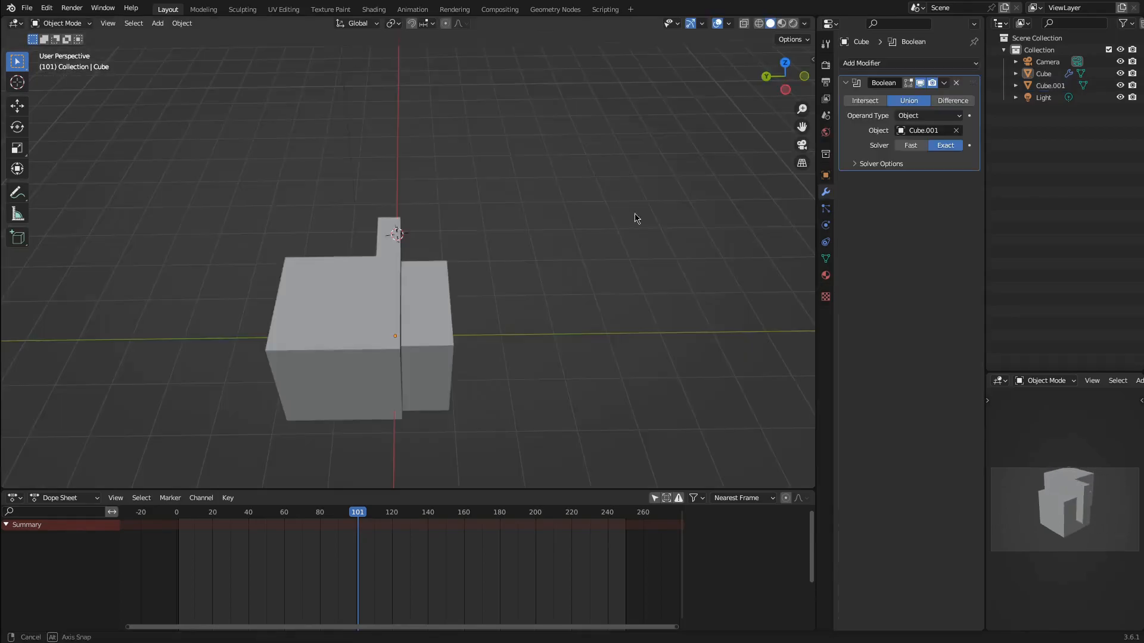
Hide Cube.001 to inspect the Boolean union from several sides.
{"action": "mouse_move", "coordinate": [636, 217]}
{"action": "middle_mouse_down"}
{"action": "mouse_move", "coordinate": [357, 371]}
{"action": "mouse_move", "coordinate": [535, 319]}
{"action": "mouse_move", "coordinate": [508, 344]}
{"action": "middle_mouse_up"}
{"action": "left_click", "coordinate": [356, 371]}
{"action": "left_click", "coordinate": [477, 349]}
{"action": "left_click", "coordinate": [551, 299]}
{"action": "key", "text": "h"}
{"action": "middle_click_drag", "start_coordinate": [534, 300], "coordinate": [570, 335]}
{"action": "left_click", "coordinate": [498, 248]}
{"action": "middle_click_drag", "start_coordinate": [498, 248], "coordinate": [656, 256]}
Set the Boolean operation to Intersect and toggle the viewport visibility of Cube.001.
{"action": "left_click", "coordinate": [864, 100]}
{"action": "left_click", "coordinate": [1120, 85]}
{"action": "middle_click_drag", "start_coordinate": [532, 253], "coordinate": [645, 256]}
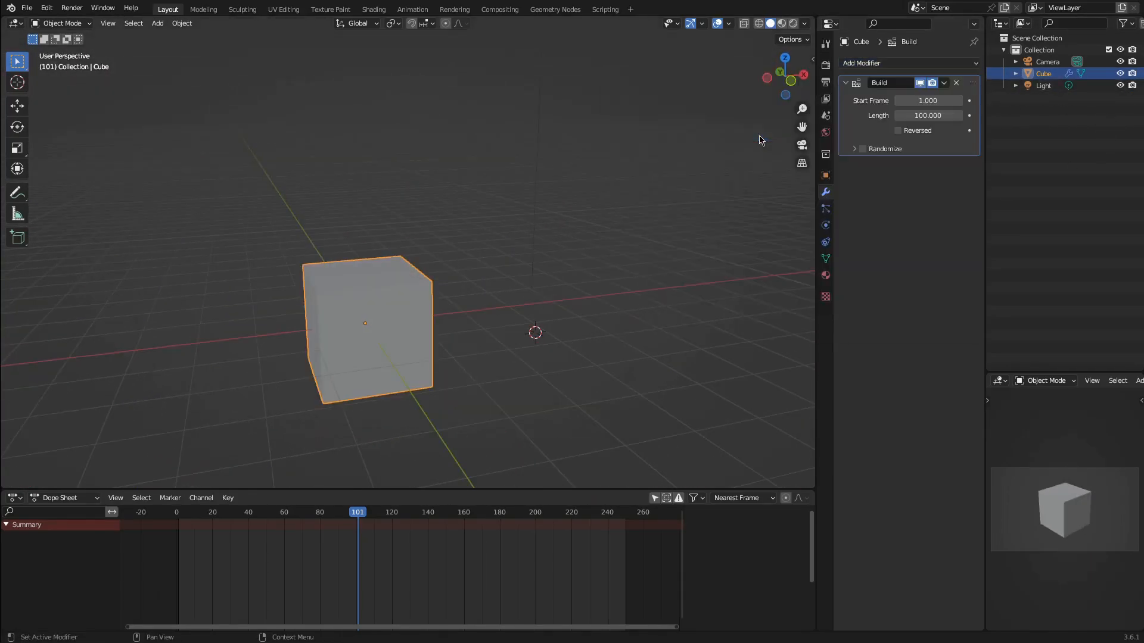
Try a Build modifier start frame of 41.5 and scrub the timeline to frame 82.
{"action": "middle_click_drag", "start_coordinate": [572, 280], "coordinate": [601, 280]}
{"action": "left_click_drag", "start_coordinate": [928, 101], "coordinate": [947, 101]}
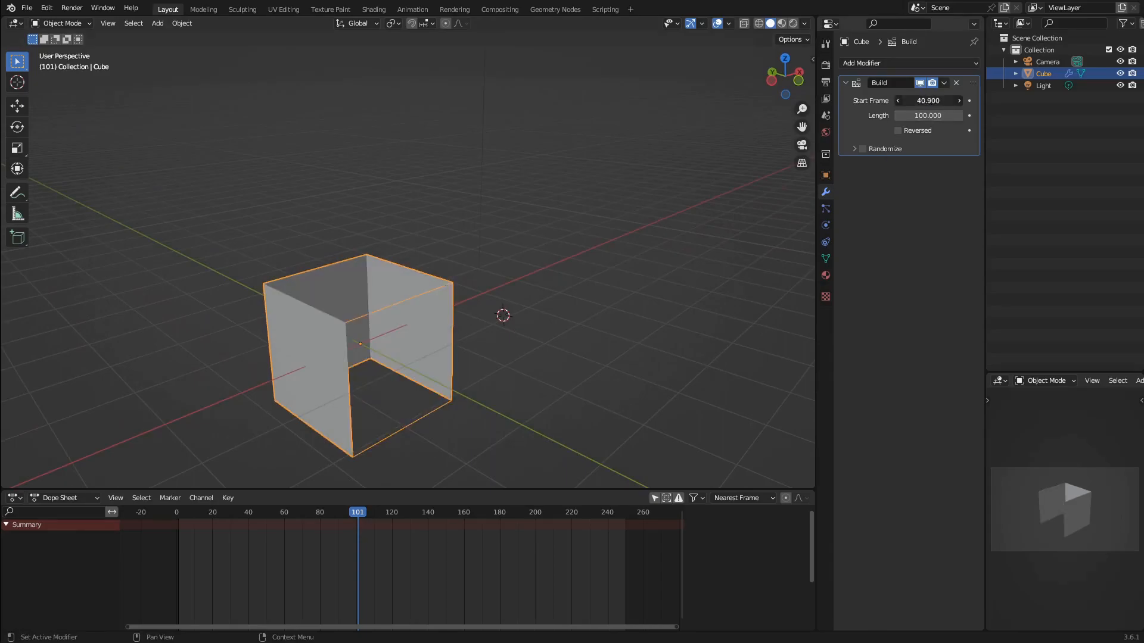
{"action": "left_click_drag", "start_coordinate": [360, 511], "coordinate": [324, 511]}
Set the Build modifier's length to 30 frames and its start frame to 1.
{"action": "left_click", "coordinate": [926, 114]}
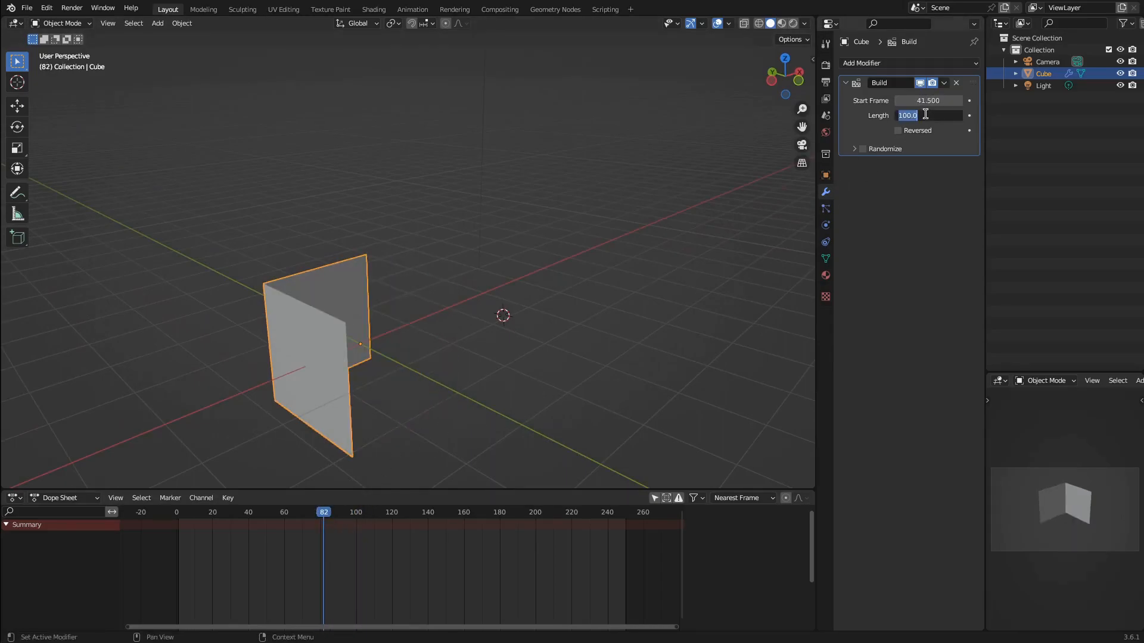
{"action": "key", "text": "Return"}
{"action": "left_click", "coordinate": [920, 102]}
{"action": "type", "text": "1"}
{"action": "key", "text": "Return"}
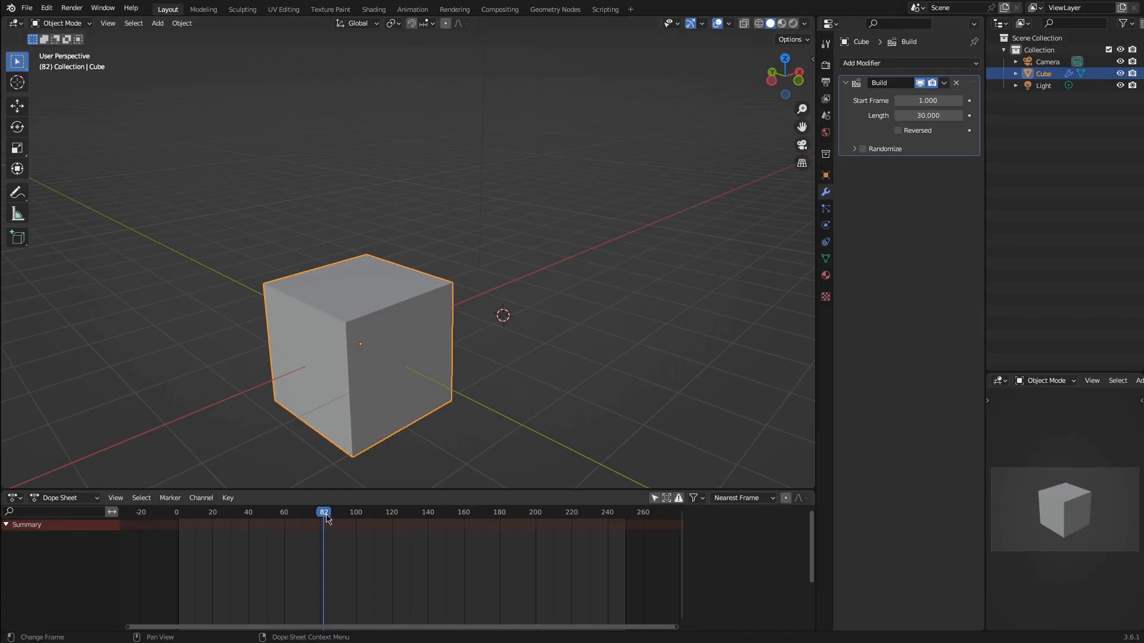
Play the build animation from the start of the timeline and watch the cube assemble.
{"action": "left_click_drag", "start_coordinate": [325, 516], "coordinate": [110, 516]}
{"action": "key", "text": "space"}
{"action": "middle_click_drag", "start_coordinate": [540, 325], "coordinate": [599, 339]}
{"action": "key", "text": "space"}
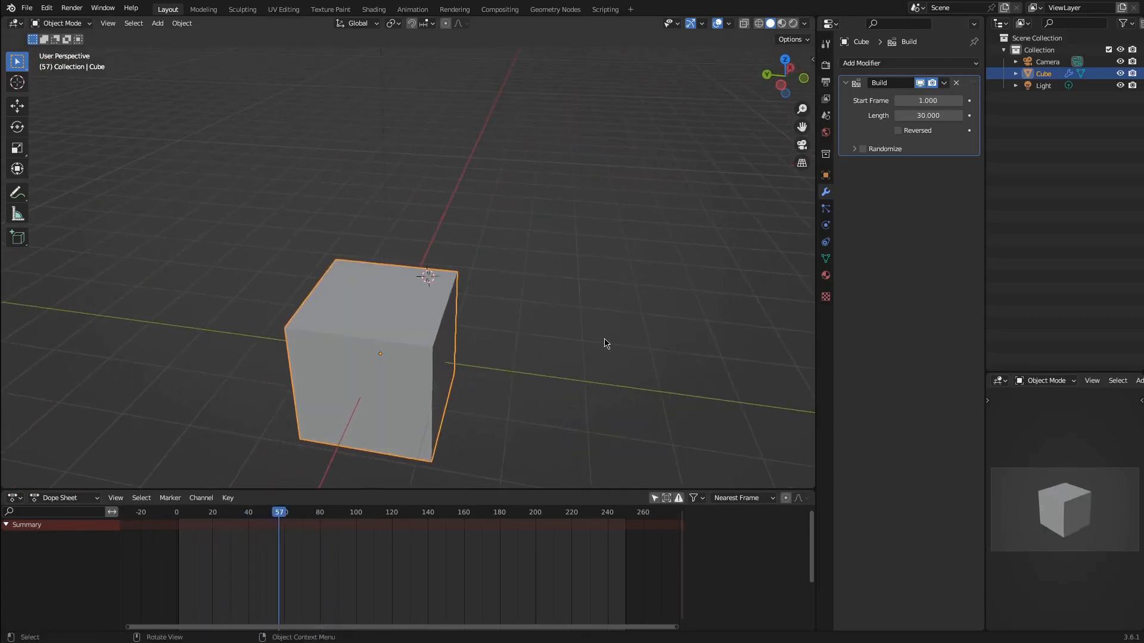
Enable Reversed on the Build modifier and scrub back towards the timeline start to check it.
{"action": "left_click", "coordinate": [898, 131]}
{"action": "left_click_drag", "start_coordinate": [279, 512], "coordinate": [176, 512]}
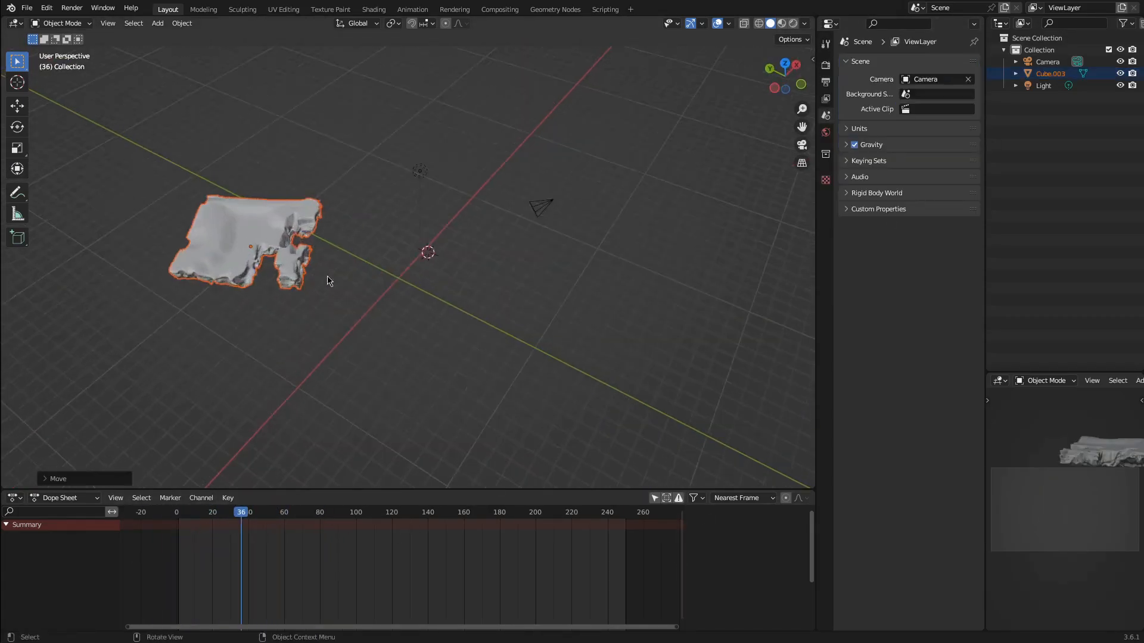
Move the rock mesh towards the middle of the scene and view it up close.
{"action": "key", "text": "g"}
{"action": "left_click", "coordinate": [530, 290]}
{"action": "left_click", "coordinate": [641, 243]}
{"action": "middle_click_drag", "start_coordinate": [538, 287], "coordinate": [615, 278]}
{"action": "scroll", "coordinate": [613, 261], "scroll_direction": "up", "scroll_amount": 8}
{"action": "scroll", "coordinate": [616, 278], "scroll_direction": "down", "scroll_amount": 6}
Add a Decimate modifier to the rock mesh.
{"action": "left_click", "coordinate": [494, 308]}
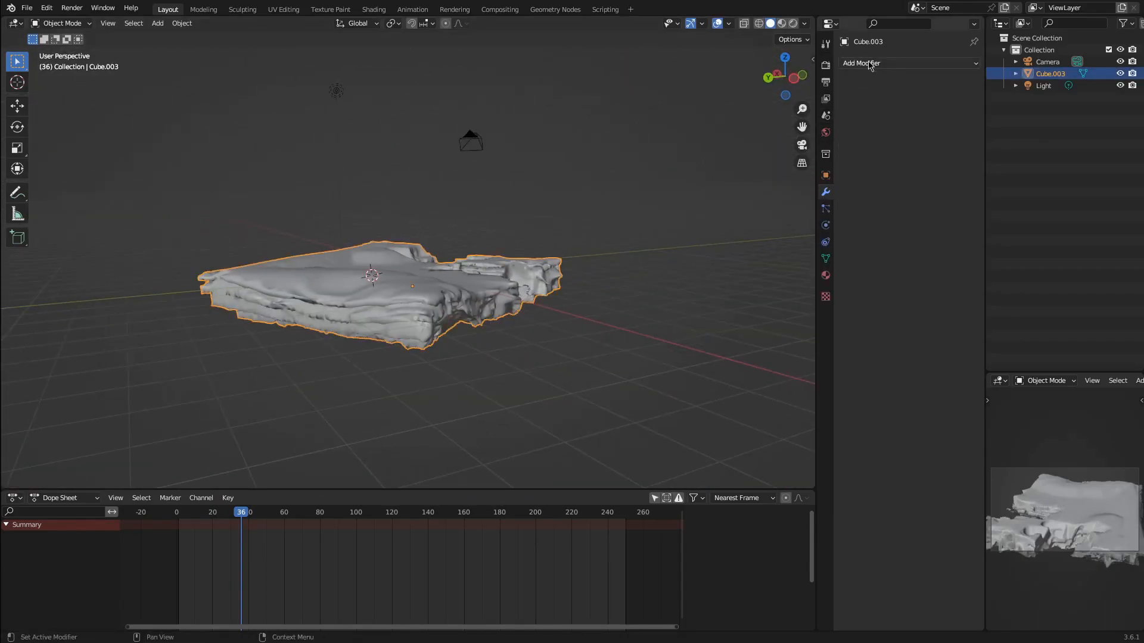
{"action": "left_click", "coordinate": [870, 64]}
{"action": "left_click", "coordinate": [745, 150]}
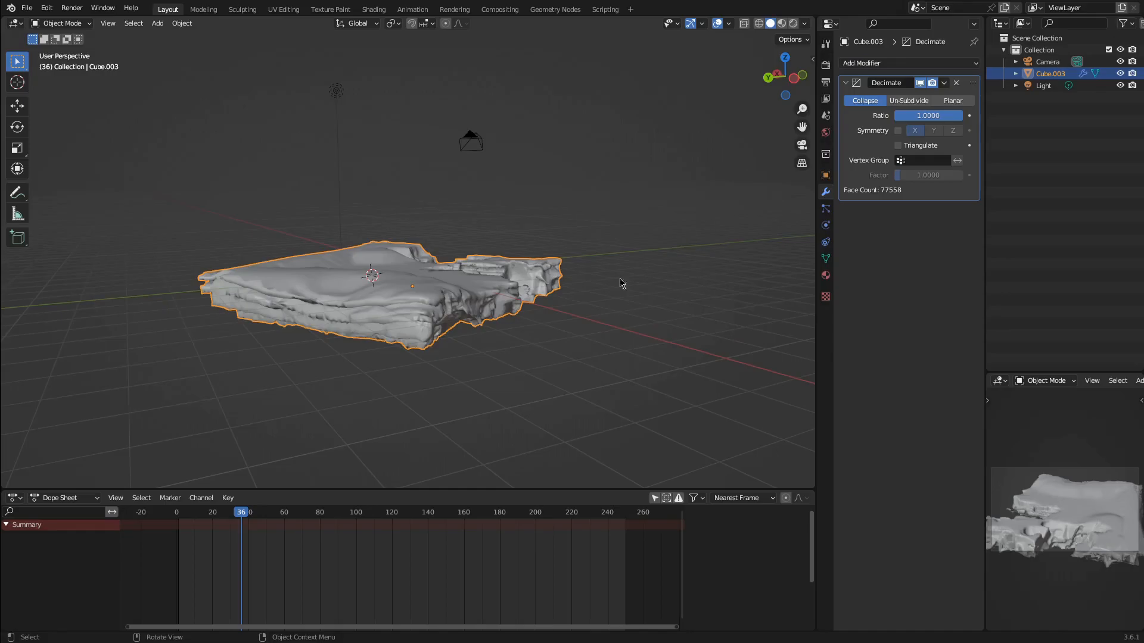
{"action": "scroll", "coordinate": [646, 269], "scroll_direction": "up", "scroll_amount": 3}
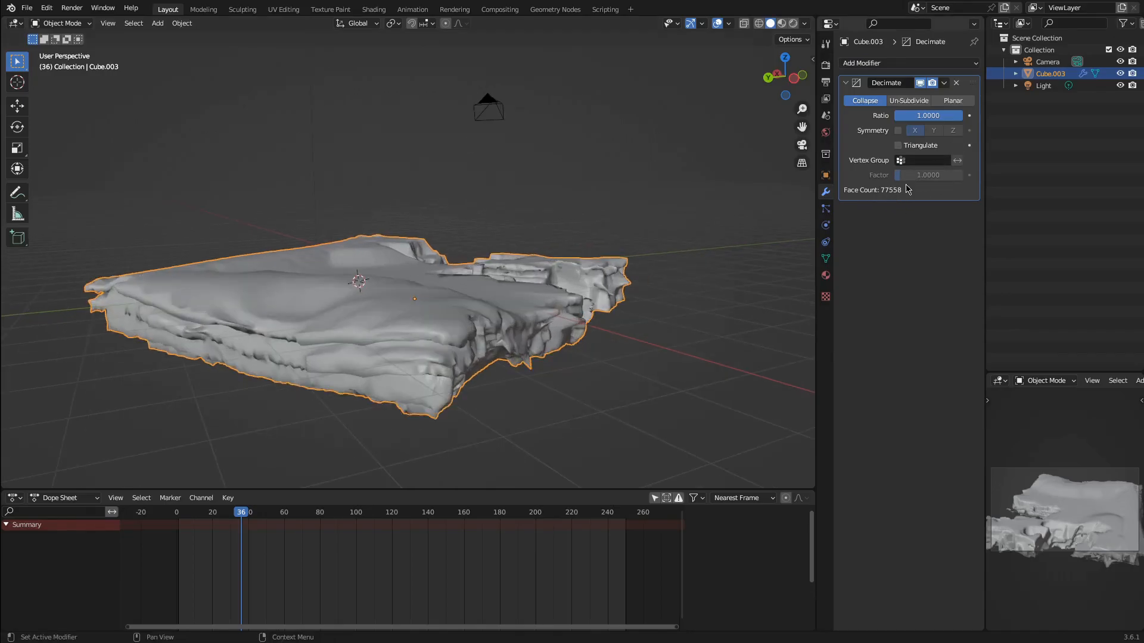
Lower the Decimate ratio to about 0.38 and switch the modifier to Un-Subdivide.
{"action": "left_click", "coordinate": [921, 119]}
{"action": "left_click", "coordinate": [919, 181]}
{"action": "left_click_drag", "start_coordinate": [929, 117], "coordinate": [857, 117]}
{"action": "middle_click_drag", "start_coordinate": [584, 257], "coordinate": [643, 324]}
{"action": "mouse_move", "coordinate": [929, 118]}
{"action": "left_mouse_down"}
{"action": "mouse_move", "coordinate": [998, 118]}
{"action": "mouse_move", "coordinate": [865, 117]}
{"action": "left_mouse_up"}
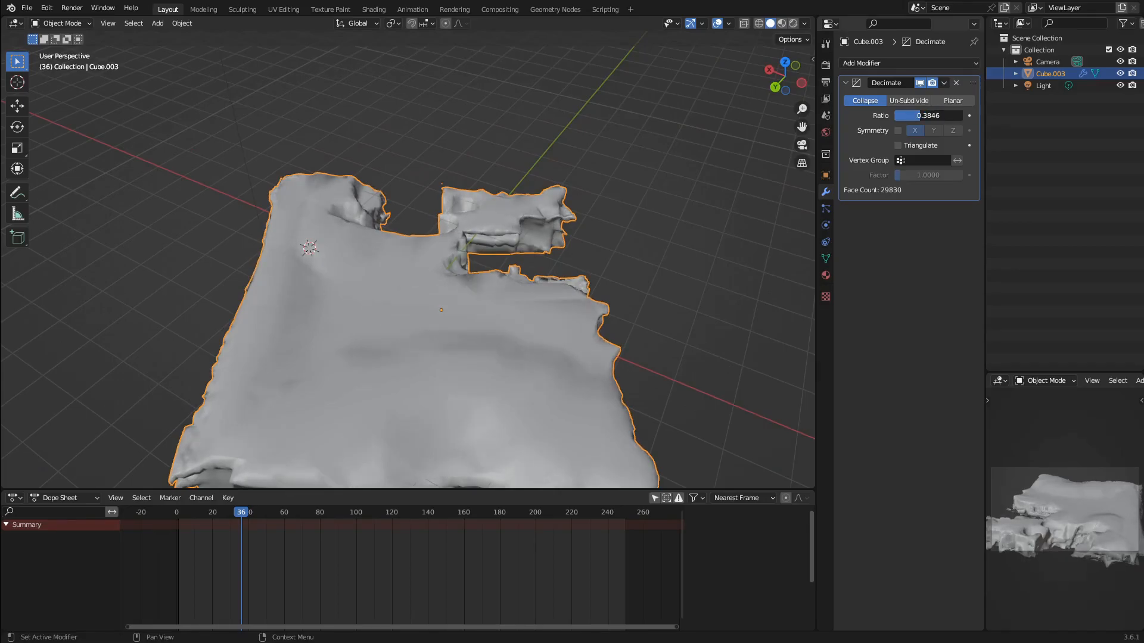
{"action": "left_click", "coordinate": [909, 100]}
{"action": "middle_click_drag", "start_coordinate": [554, 262], "coordinate": [460, 107]}
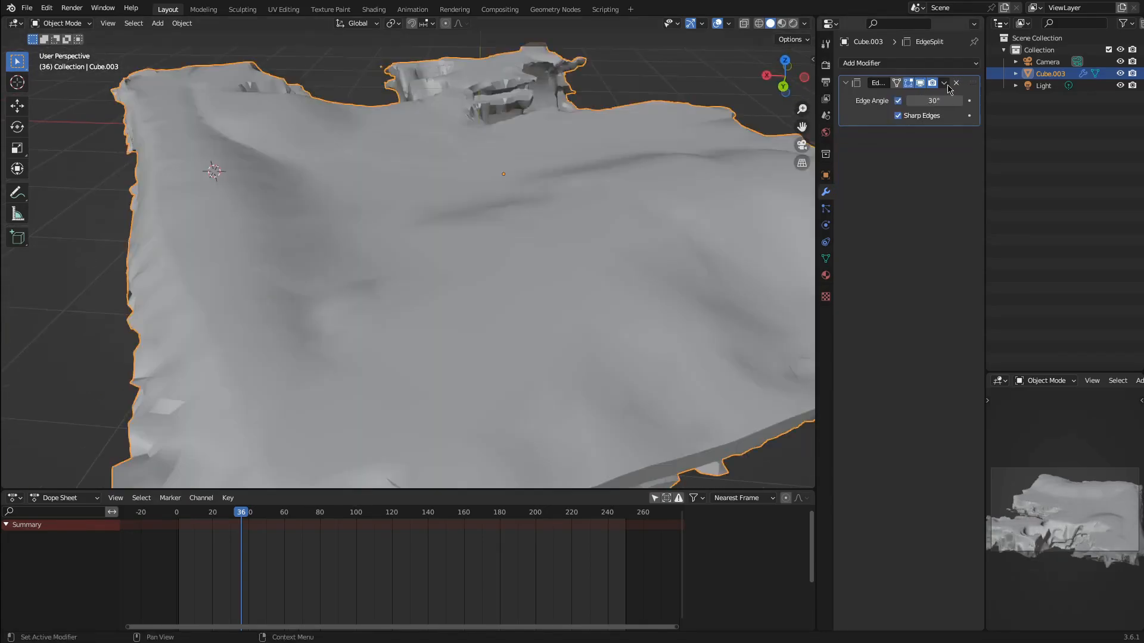
Apply the Edge Split modifier with a 30° edge angle to the rock mesh.
{"action": "left_click", "coordinate": [944, 82]}
{"action": "left_click", "coordinate": [943, 83]}
{"action": "left_click", "coordinate": [965, 96]}
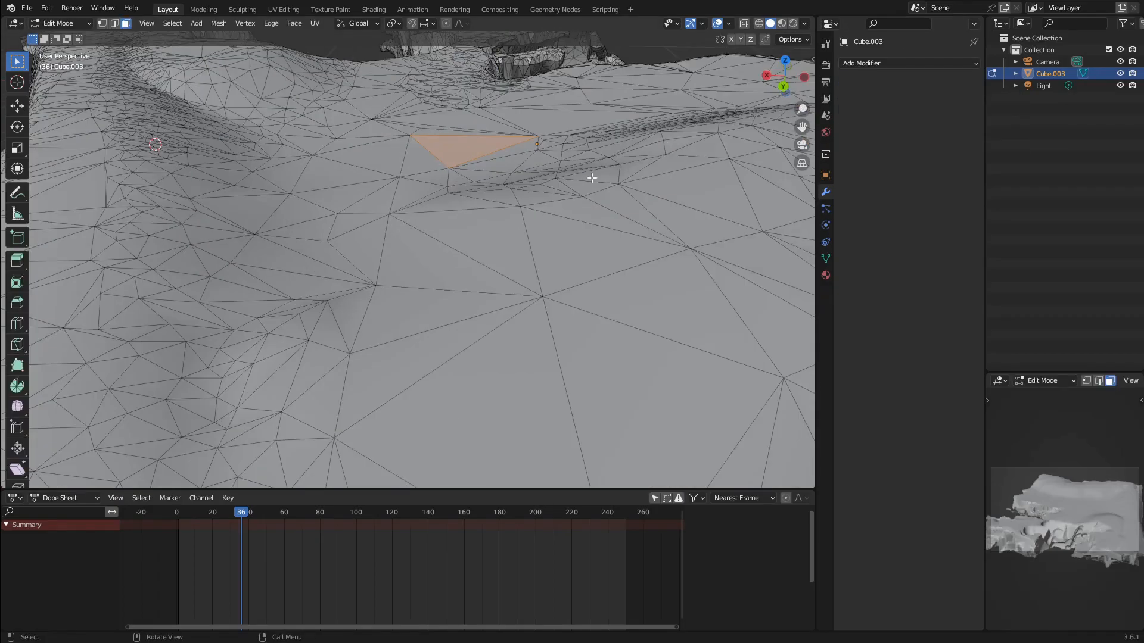
Try moving single split faces off the rock's surface and undo each move.
{"action": "left_click", "coordinate": [545, 200]}
{"action": "key", "text": "g"}
{"action": "left_click", "coordinate": [554, 167]}
{"action": "key", "text": "ctrl+z"}
{"action": "scroll", "coordinate": [644, 271], "scroll_direction": "down", "scroll_amount": 6}
{"action": "left_click", "coordinate": [477, 303]}
{"action": "key", "text": "g"}
{"action": "left_click", "coordinate": [495, 275]}
{"action": "key", "text": "ctrl+z"}
Pull two more split faces away from the rock mesh.
{"action": "scroll", "coordinate": [513, 292], "scroll_direction": "up", "scroll_amount": 3}
{"action": "middle_click_drag", "start_coordinate": [524, 305], "coordinate": [539, 287]}
{"action": "left_click", "coordinate": [586, 340]}
{"action": "key", "text": "g"}
{"action": "left_click", "coordinate": [657, 368]}
{"action": "left_click", "coordinate": [635, 327]}
{"action": "key", "text": "g"}
{"action": "left_click", "coordinate": [713, 339]}
{"action": "middle_click_drag", "start_coordinate": [713, 340], "coordinate": [614, 324]}
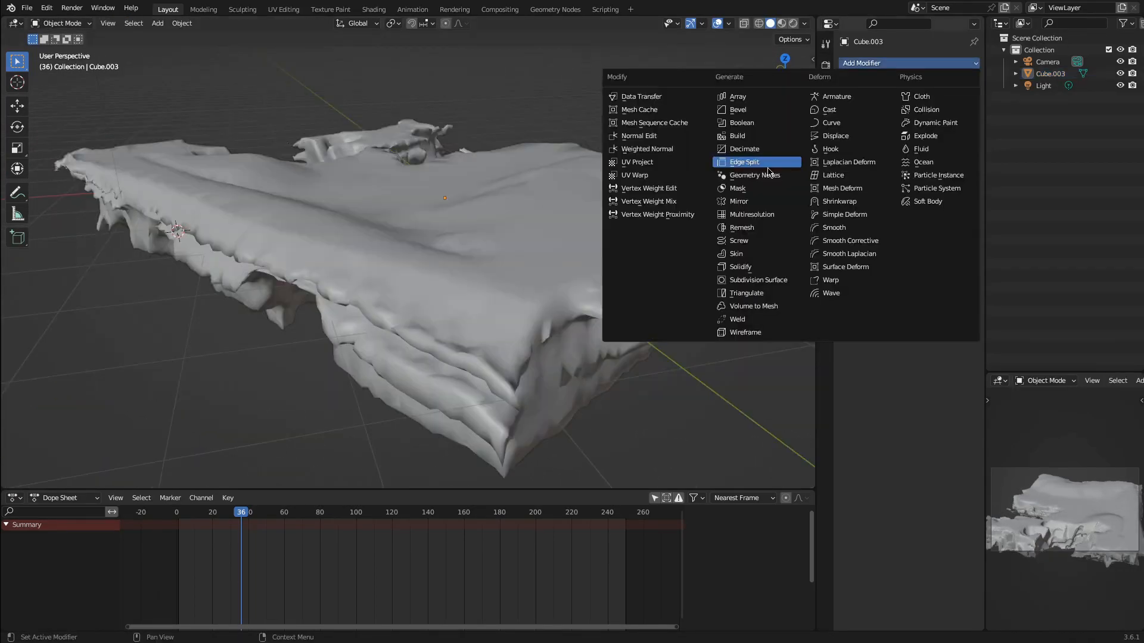
Add a Geometry Nodes modifier with a new node tree and show it in the Geometry Nodes workspace.
{"action": "left_click", "coordinate": [762, 175]}
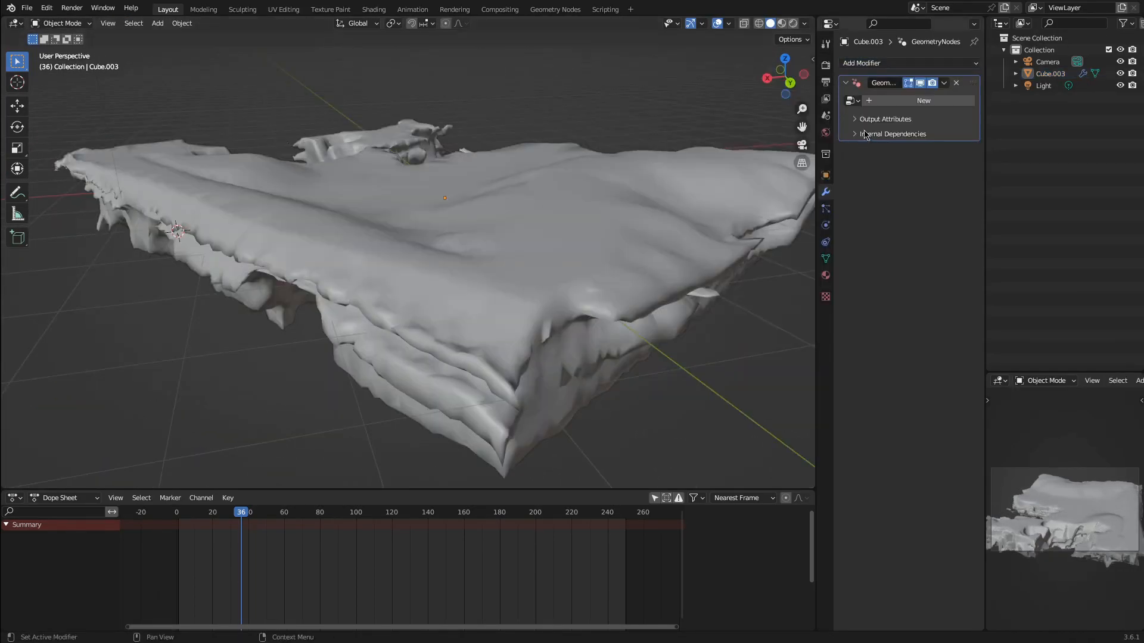
{"action": "left_click", "coordinate": [901, 101]}
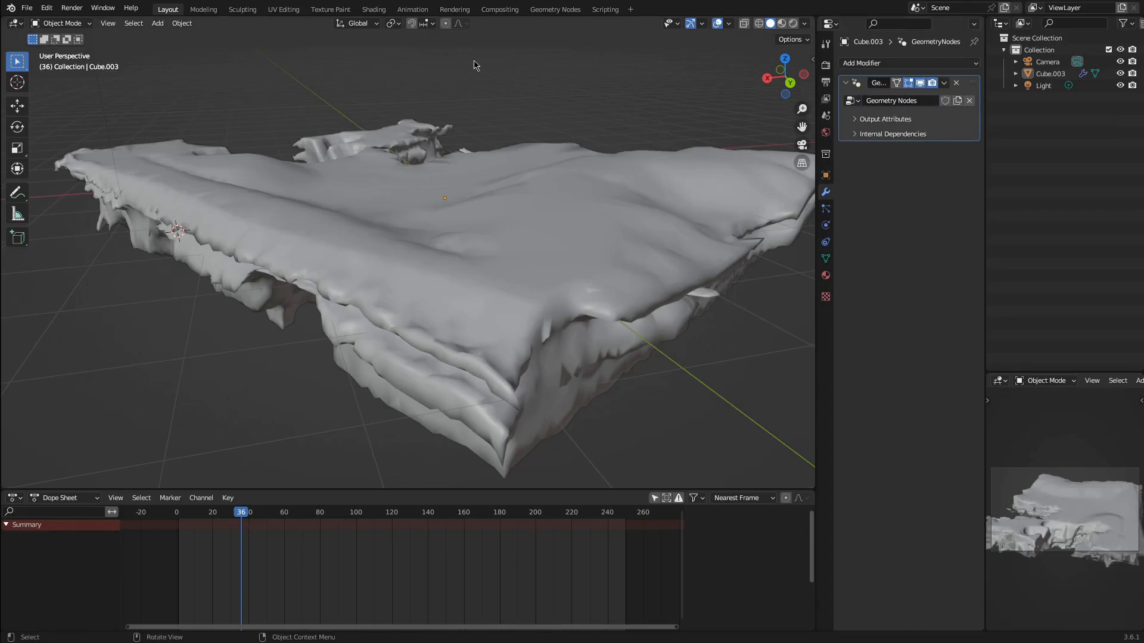
{"action": "left_click", "coordinate": [551, 9]}
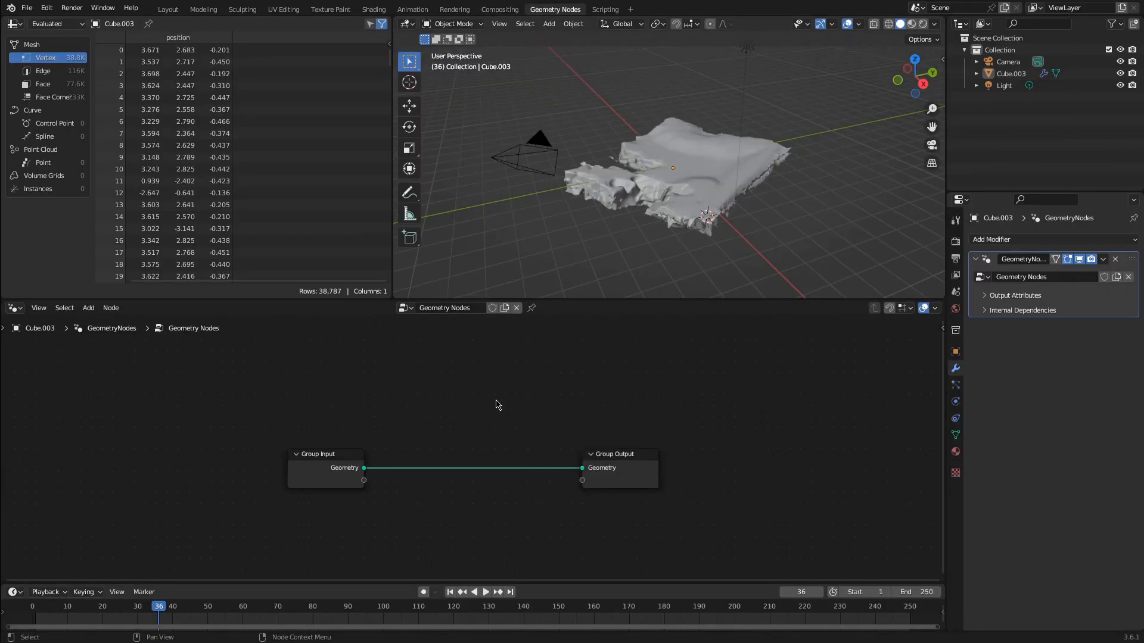
Return to the Layout workspace and replace the Geometry Nodes modifier with a Mask modifier.
{"action": "left_click", "coordinate": [167, 9]}
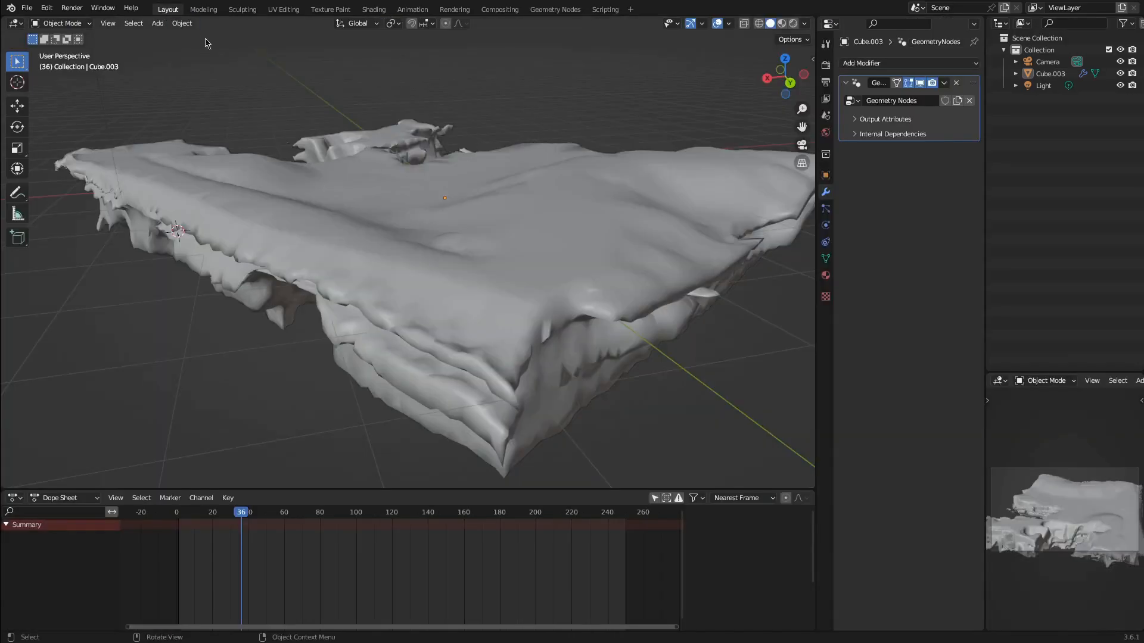
{"action": "left_click", "coordinate": [956, 83]}
{"action": "left_click", "coordinate": [910, 64]}
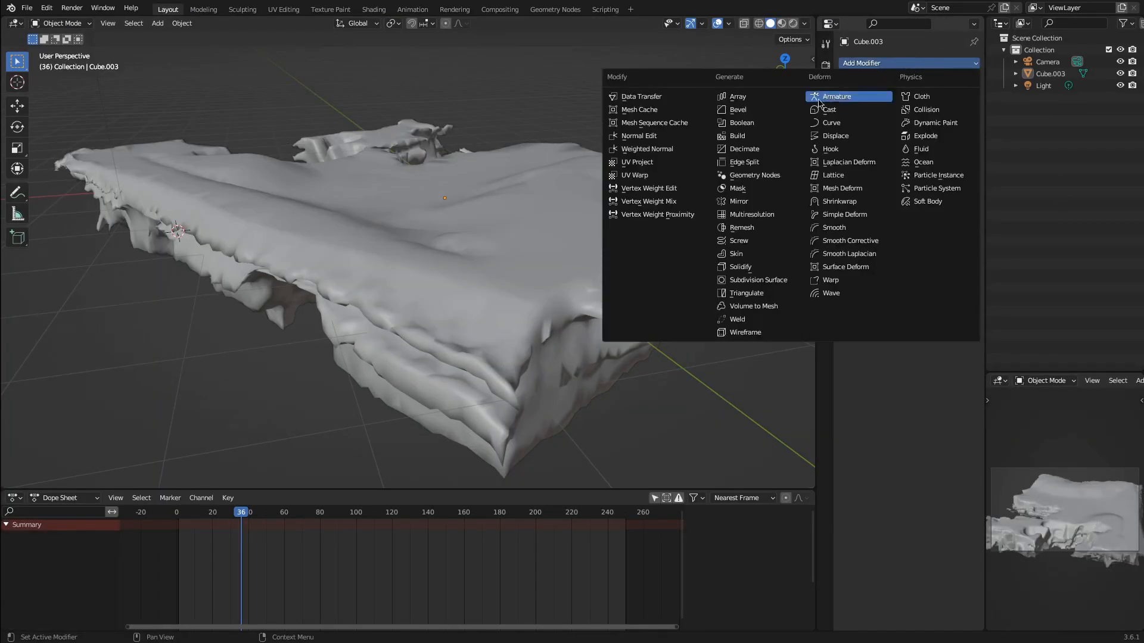
{"action": "left_click", "coordinate": [741, 189]}
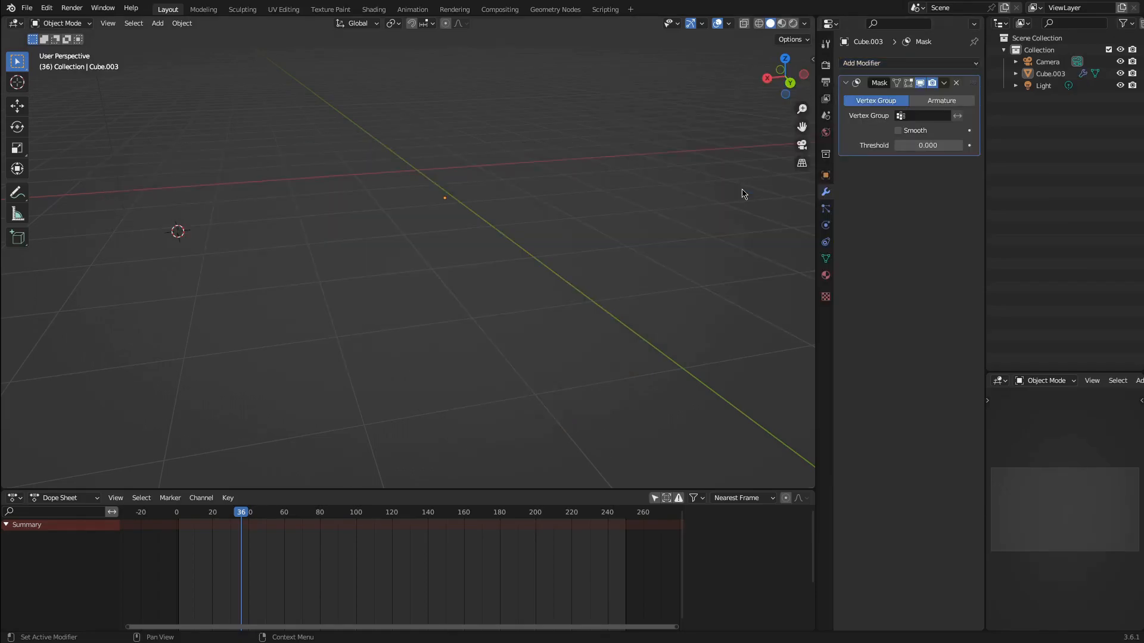
Check the rock's vertex groups for the Mask modifier and toggle the modifier's viewport display.
{"action": "left_click", "coordinate": [924, 116]}
{"action": "left_click", "coordinate": [826, 259]}
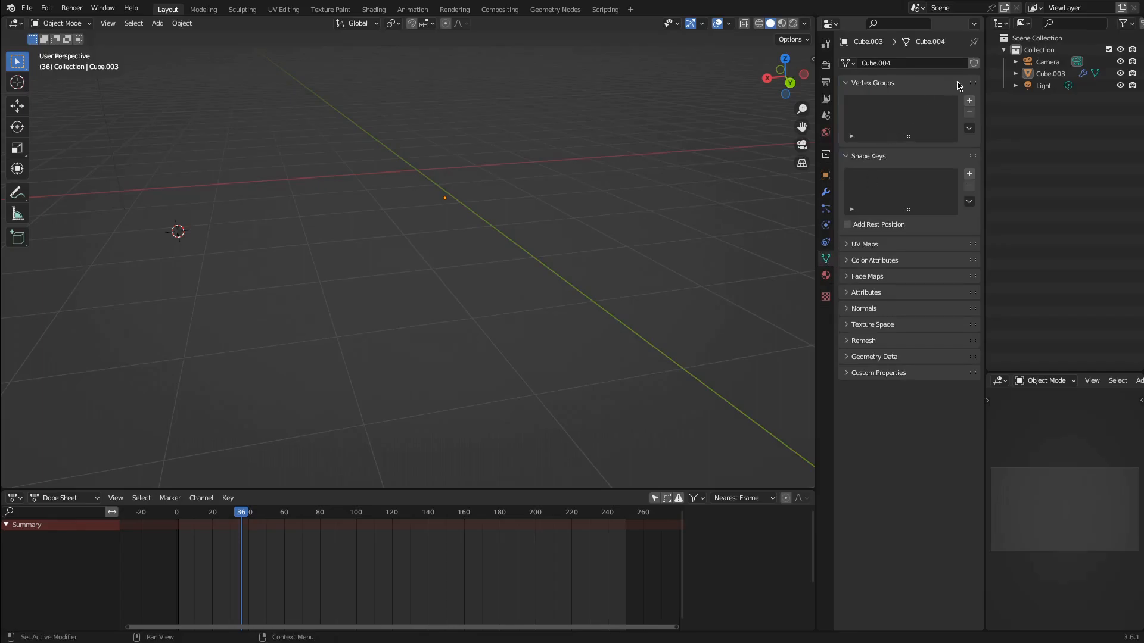
{"action": "left_click", "coordinate": [826, 191]}
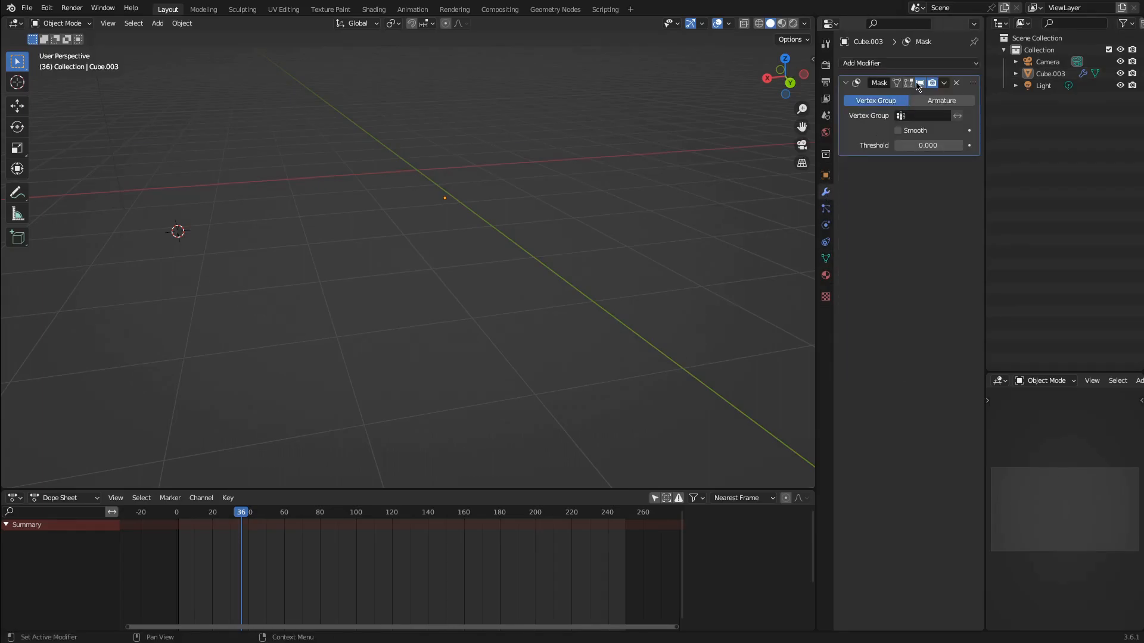
{"action": "left_click", "coordinate": [918, 84]}
Undo the last four changes to the rock mesh and its Mask modifier.
{"action": "key", "text": "ctrl+z"}
{"action": "key", "text": "ctrl+z"}
{"action": "key", "text": "ctrl+z"}
{"action": "key", "text": "ctrl+z"}
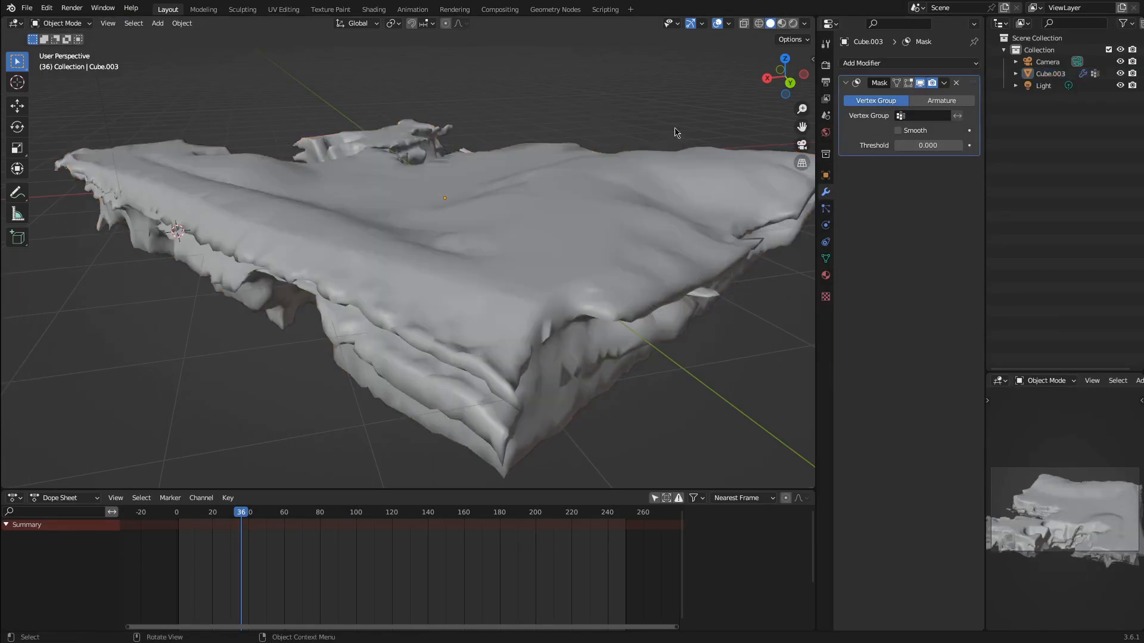
Assign the rock's vertex group to the Mask modifier, adjusting the threshold and inverting the group's influence.
{"action": "left_click", "coordinate": [924, 115]}
{"action": "left_click", "coordinate": [921, 133]}
{"action": "middle_click_drag", "start_coordinate": [464, 232], "coordinate": [352, 162]}
{"action": "left_click_drag", "start_coordinate": [921, 146], "coordinate": [895, 145]}
{"action": "left_click", "coordinate": [958, 116]}
{"action": "middle_click_drag", "start_coordinate": [506, 194], "coordinate": [497, 220]}
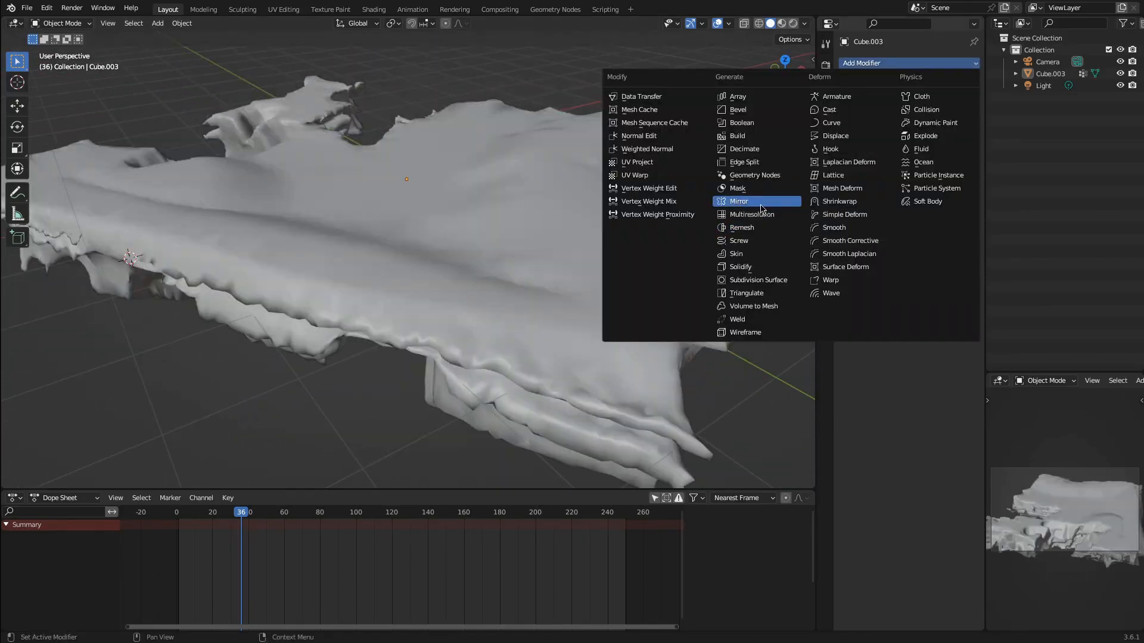
Add a Mirror modifier on the X axis to the rock with a merge distance of 0.014 m.
{"action": "left_click", "coordinate": [738, 201]}
{"action": "middle_click_drag", "start_coordinate": [641, 215], "coordinate": [485, 195]}
{"action": "mouse_move", "coordinate": [929, 171]}
{"action": "left_mouse_down"}
{"action": "mouse_move", "coordinate": [939, 171]}
{"action": "mouse_move", "coordinate": [920, 171]}
{"action": "left_mouse_up"}
Move the rock's geometry along the X axis until the two mirrored halves sit side by side.
{"action": "left_click", "coordinate": [669, 217]}
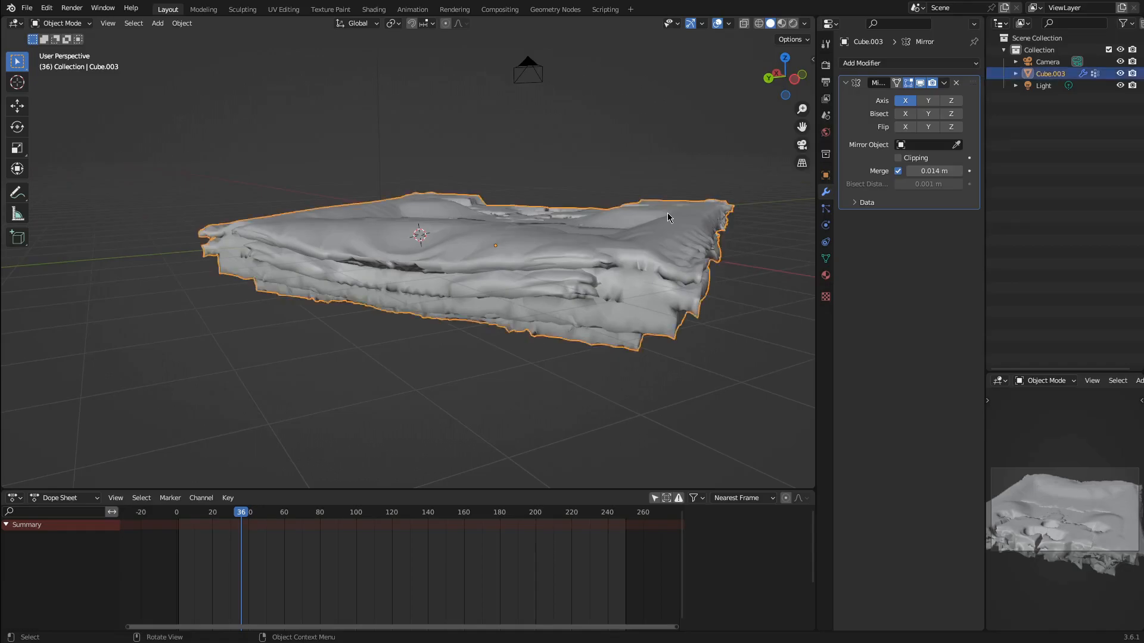
{"action": "key", "text": "g"}
{"action": "key", "text": "x"}
{"action": "left_click", "coordinate": [9, 253]}
{"action": "middle_click_drag", "start_coordinate": [9, 253], "coordinate": [298, 296]}
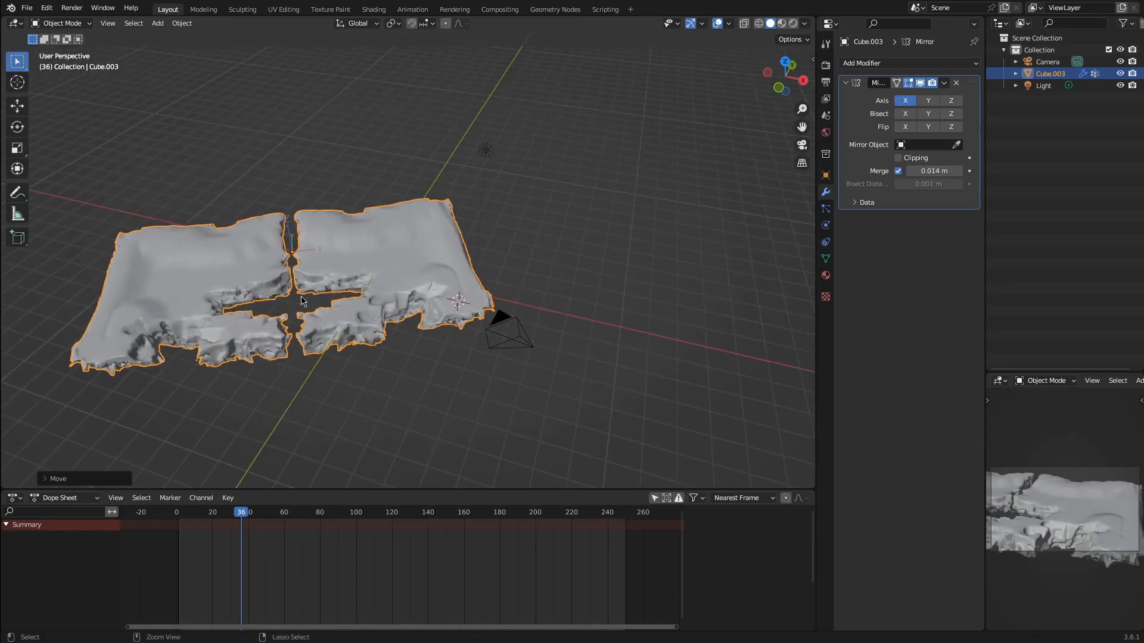
Undo the recent move and merge-distance change on the mirrored rock, and display the scene in wireframe.
{"action": "key", "text": "ctrl+z"}
{"action": "left_click", "coordinate": [508, 260]}
{"action": "key", "text": "shift+z"}
{"action": "middle_click_drag", "start_coordinate": [483, 266], "coordinate": [625, 204]}
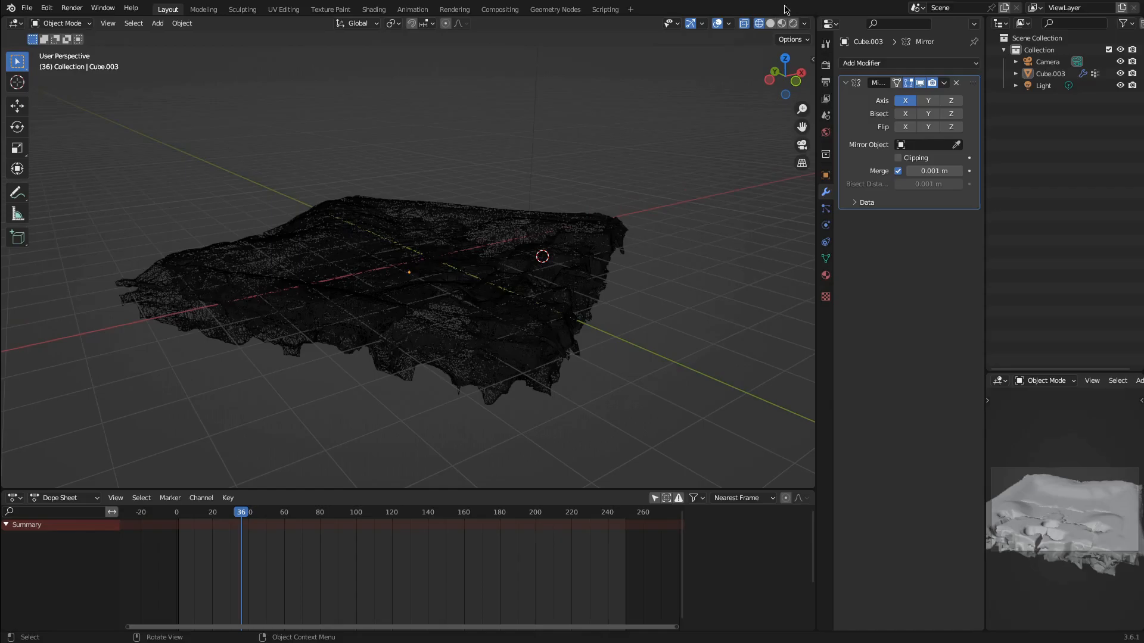
Return the viewport to solid shading and extend the rock's mirroring to the Y and Z axes.
{"action": "left_click", "coordinate": [770, 23]}
{"action": "left_click", "coordinate": [927, 100]}
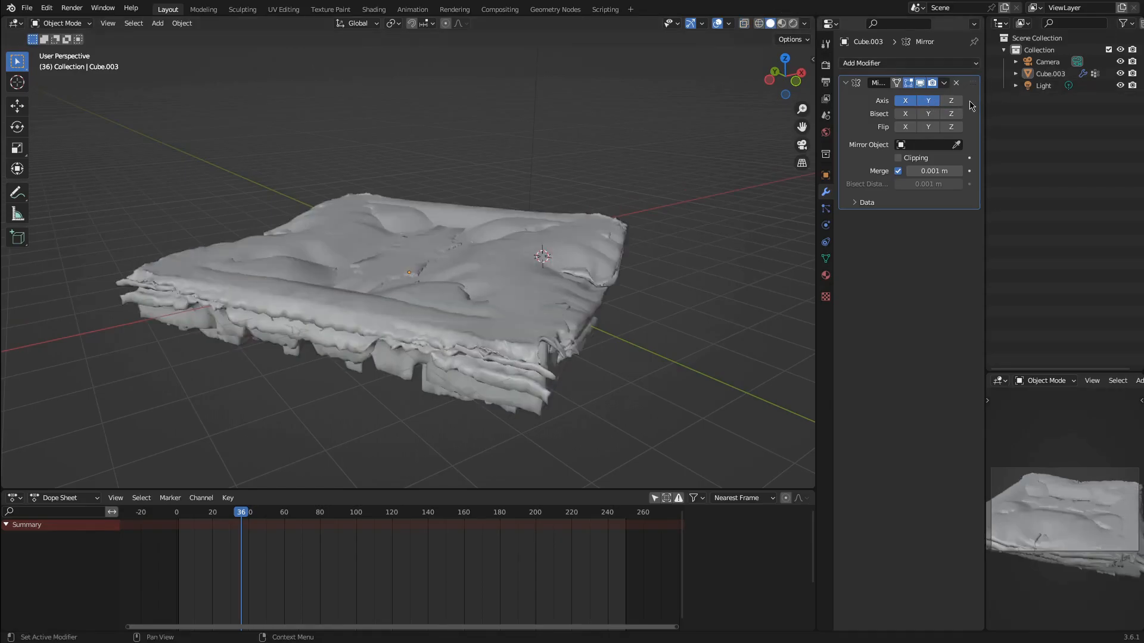
{"action": "left_click", "coordinate": [951, 101]}
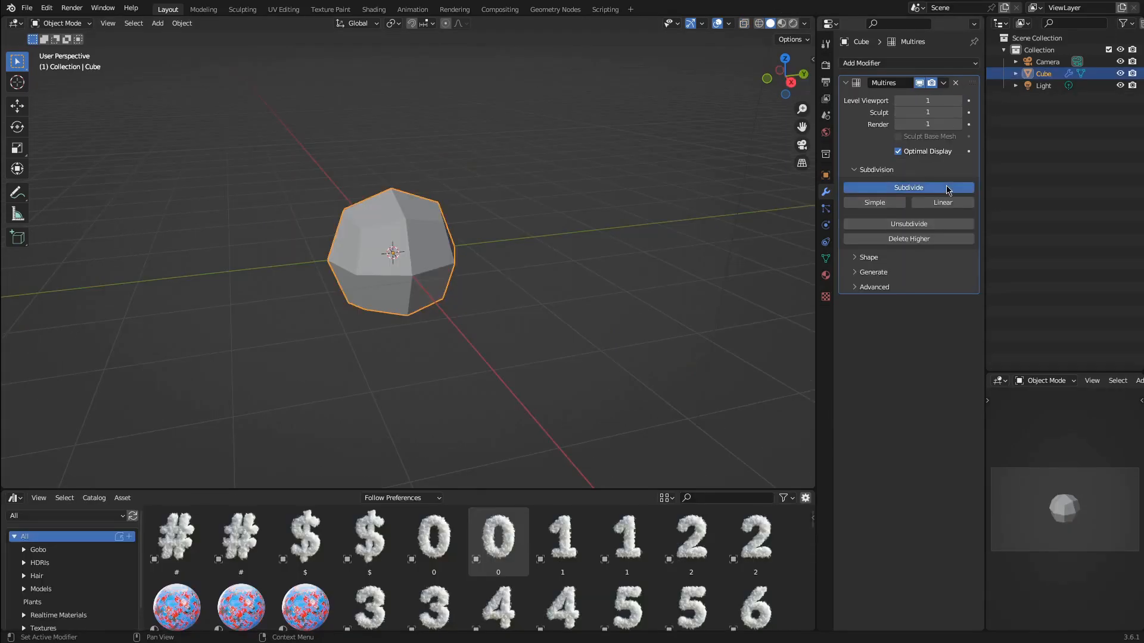
Subdivide the cube's Multiresolution modifier to level 3 and switch the cube to Sculpt Mode.
{"action": "left_click", "coordinate": [945, 188]}
{"action": "left_click", "coordinate": [947, 188]}
{"action": "middle_click_drag", "start_coordinate": [298, 244], "coordinate": [487, 229]}
{"action": "scroll", "coordinate": [405, 241], "scroll_direction": "up", "scroll_amount": 5}
{"action": "key", "text": "ctrl+Tab"}
{"action": "left_click", "coordinate": [524, 331]}
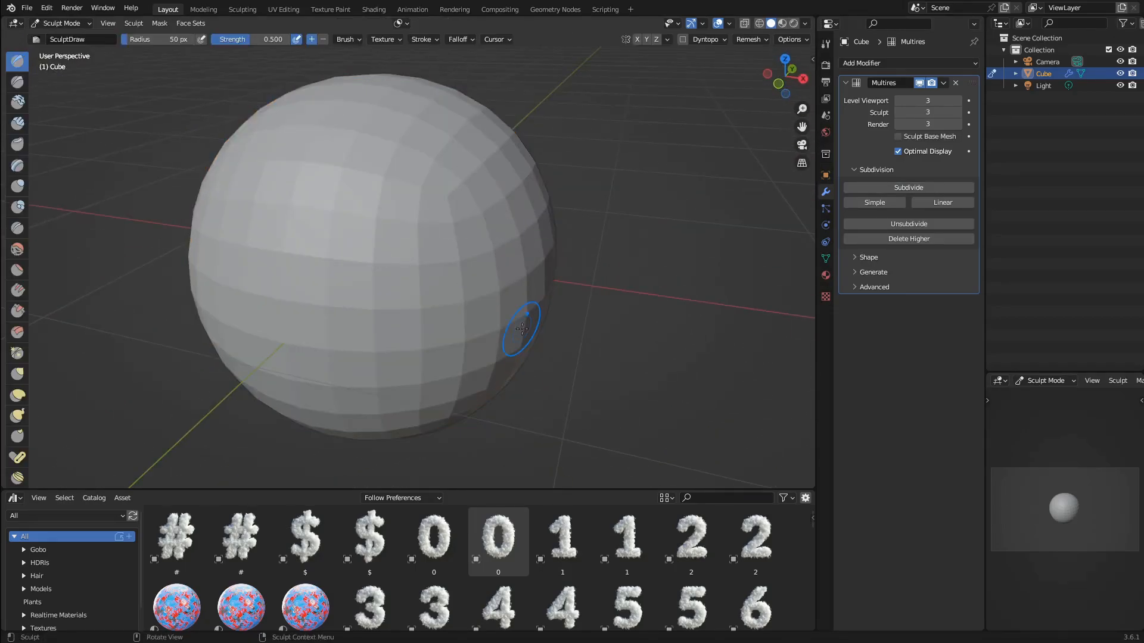
Sculpt raised bumps on the sphere with the Draw brush at strength 0.967, and subdivide its Multiresolution modifier once more.
{"action": "scroll", "coordinate": [514, 326], "scroll_direction": "down", "scroll_amount": 3}
{"action": "mouse_move", "coordinate": [442, 224]}
{"action": "left_mouse_down"}
{"action": "mouse_move", "coordinate": [390, 245]}
{"action": "mouse_move", "coordinate": [352, 216]}
{"action": "mouse_move", "coordinate": [378, 263]}
{"action": "left_mouse_up"}
{"action": "middle_click_drag", "start_coordinate": [378, 263], "coordinate": [487, 248]}
{"action": "middle_click_drag", "start_coordinate": [387, 316], "coordinate": [455, 308]}
{"action": "middle_click_drag", "start_coordinate": [409, 256], "coordinate": [409, 255]}
{"action": "mouse_move", "coordinate": [303, 99]}
{"action": "middle_mouse_down"}
{"action": "mouse_move", "coordinate": [438, 165]}
{"action": "mouse_move", "coordinate": [422, 136]}
{"action": "middle_mouse_up"}
{"action": "middle_click_drag", "start_coordinate": [433, 172], "coordinate": [673, 222]}
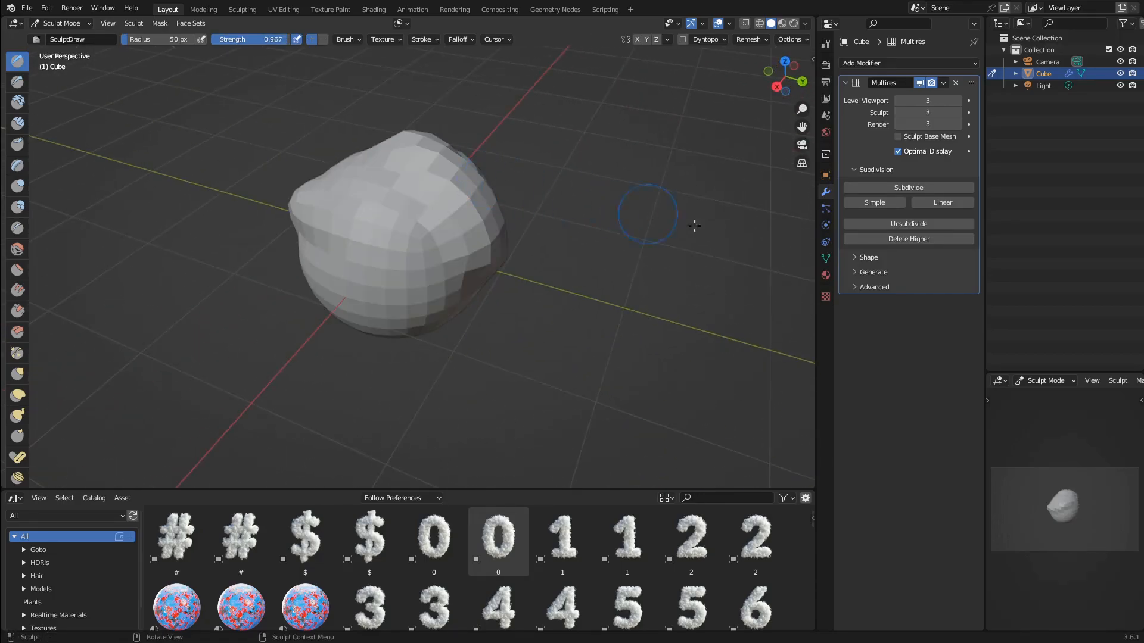
{"action": "left_click", "coordinate": [937, 192]}
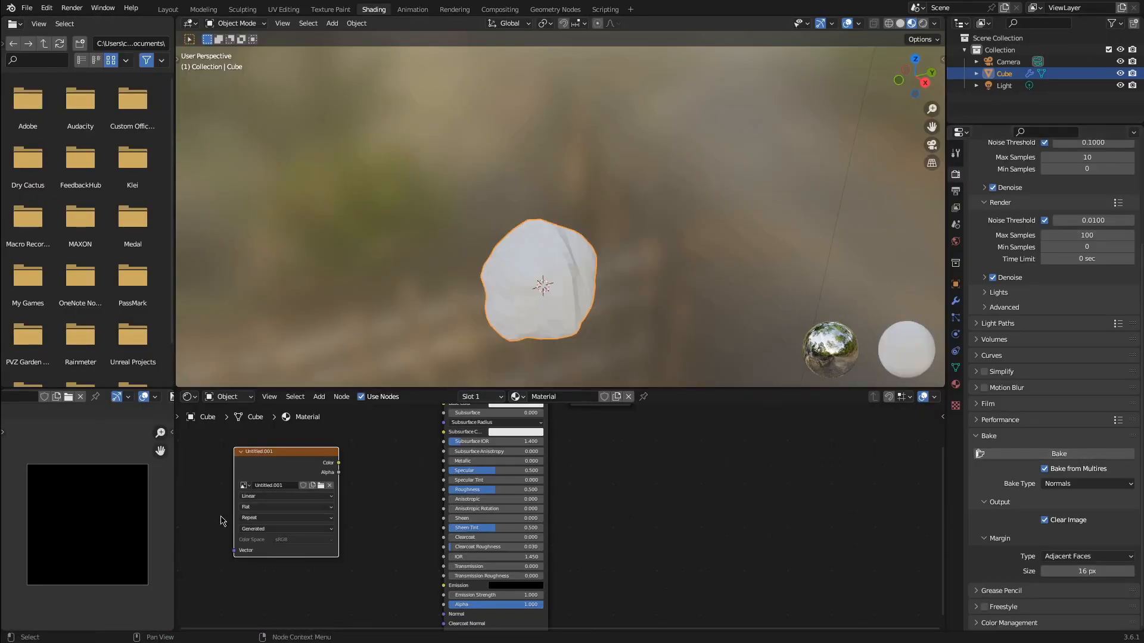
Connect the baked normal image to the Principled BSDF's Base Color and examine it on the cube.
{"action": "middle_click_drag", "start_coordinate": [212, 522], "coordinate": [386, 520]}
{"action": "scroll", "coordinate": [363, 516], "scroll_direction": "up", "scroll_amount": 3}
{"action": "middle_click_drag", "start_coordinate": [512, 438], "coordinate": [502, 490]}
{"action": "scroll", "coordinate": [498, 311], "scroll_direction": "up", "scroll_amount": 2}
{"action": "middle_click_drag", "start_coordinate": [507, 305], "coordinate": [577, 235], "text": "shift"}
{"action": "scroll", "coordinate": [603, 220], "scroll_direction": "up", "scroll_amount": 4}
{"action": "scroll", "coordinate": [619, 240], "scroll_direction": "down", "scroll_amount": 5}
{"action": "scroll", "coordinate": [593, 479], "scroll_direction": "down", "scroll_amount": 3}
Add a Normal Map node and wire the baked image's colour through it into the Principled BSDF's Normal input.
{"action": "key", "text": "shift+a"}
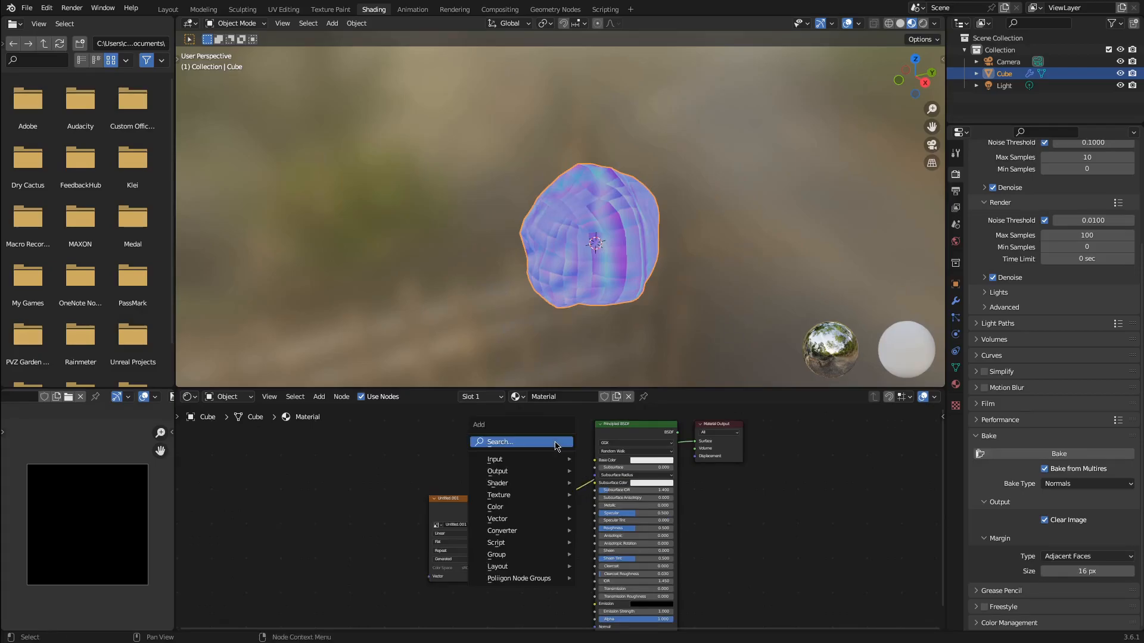
{"action": "type", "text": "norm"}
{"action": "key", "text": "Down"}
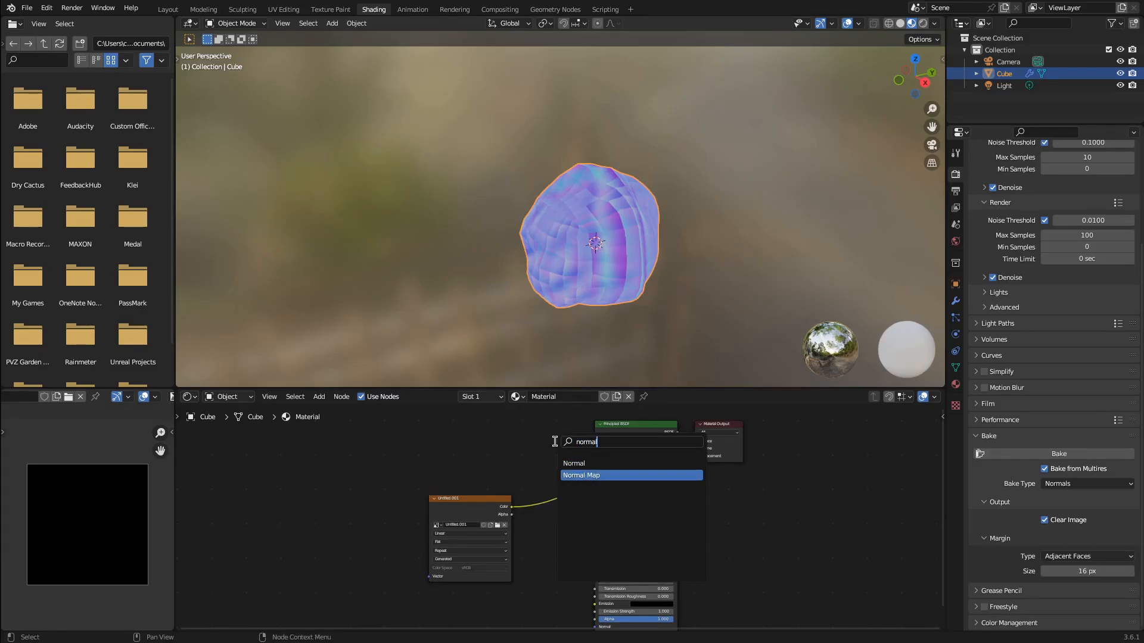
{"action": "key", "text": "Return"}
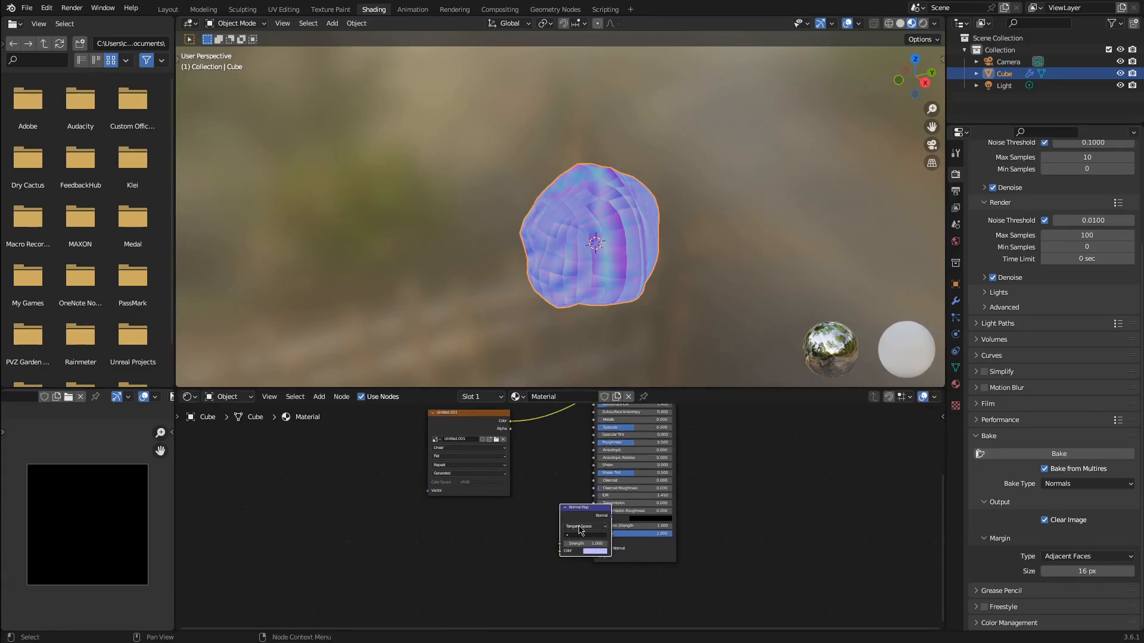
{"action": "left_click", "coordinate": [545, 523]}
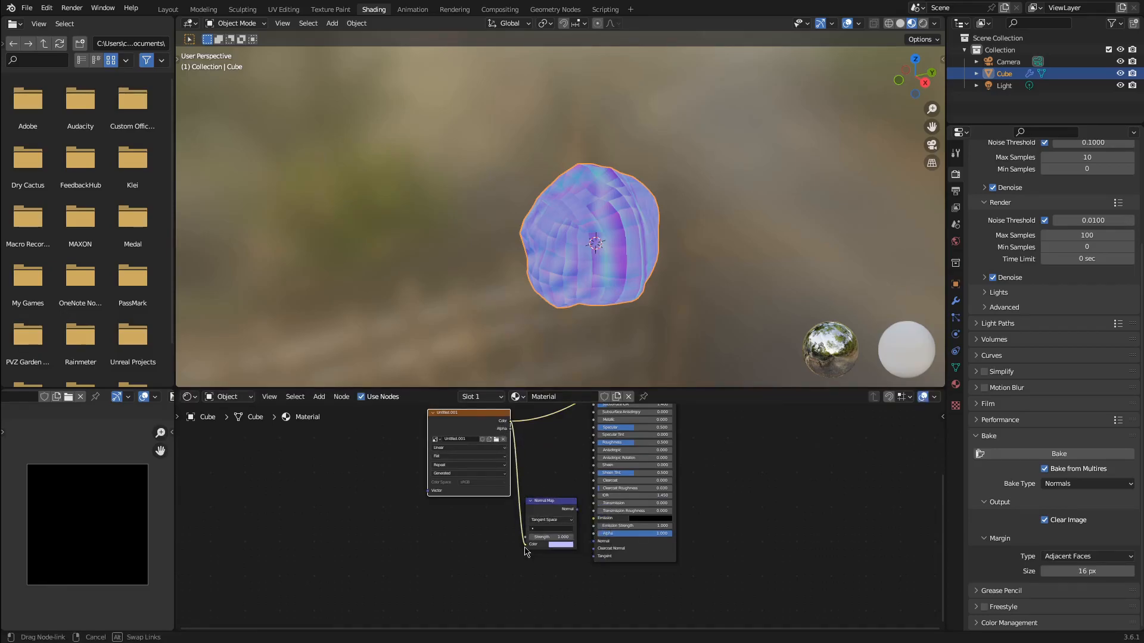
{"action": "left_click_drag", "start_coordinate": [577, 510], "coordinate": [590, 553]}
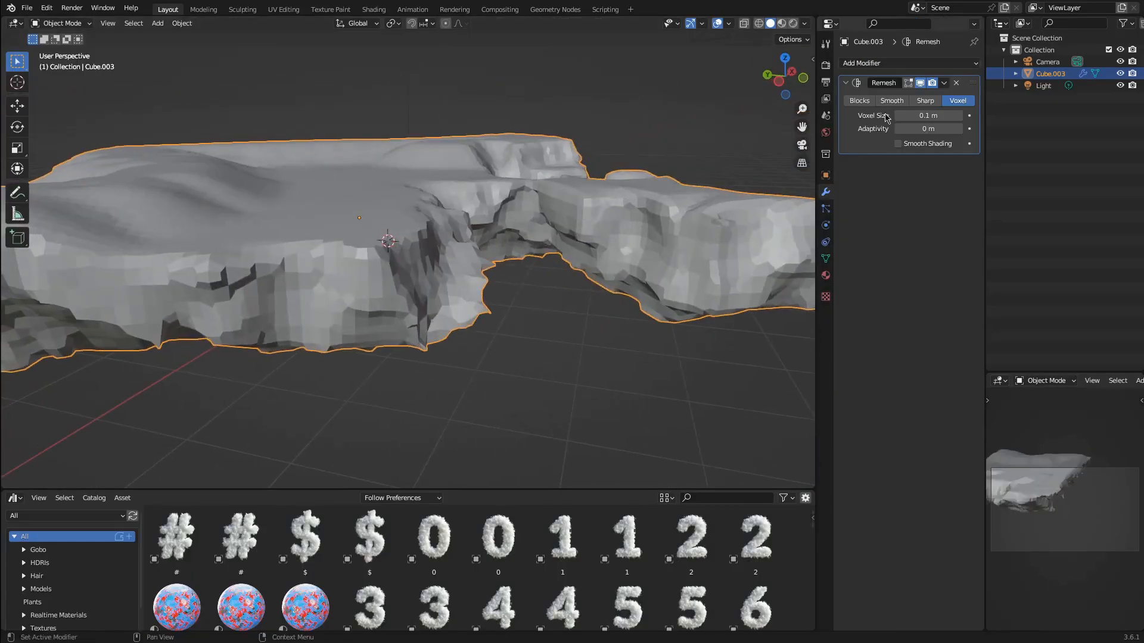
Increase the voxel size of the rock's Remesh modifier, and try its Sharp mode with an adjusted octree depth.
{"action": "left_click", "coordinate": [960, 118]}
{"action": "left_click", "coordinate": [960, 119]}
{"action": "left_click", "coordinate": [960, 118]}
{"action": "left_click", "coordinate": [925, 102]}
{"action": "mouse_move", "coordinate": [924, 116]}
{"action": "left_mouse_down"}
{"action": "mouse_move", "coordinate": [953, 116]}
{"action": "mouse_move", "coordinate": [915, 116]}
{"action": "mouse_move", "coordinate": [927, 116]}
{"action": "left_mouse_up"}
Try the Remesh modifier's Smooth mode, switch it to Blocks, and adjust the octree depth.
{"action": "left_click", "coordinate": [892, 101]}
{"action": "left_click", "coordinate": [860, 101]}
{"action": "middle_click_drag", "start_coordinate": [518, 146], "coordinate": [673, 173]}
{"action": "left_click_drag", "start_coordinate": [927, 116], "coordinate": [937, 116]}
{"action": "middle_click_drag", "start_coordinate": [417, 238], "coordinate": [489, 250]}
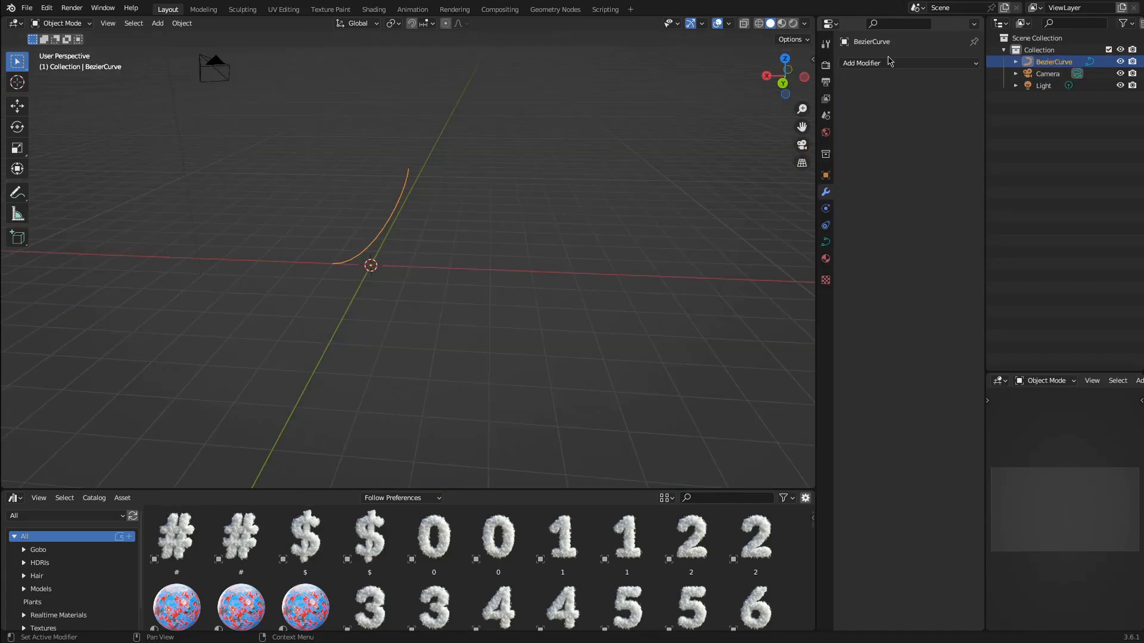
Add a Screw modifier to the Bezier curve to revolve it 360° around the Z axis.
{"action": "left_click", "coordinate": [879, 64]}
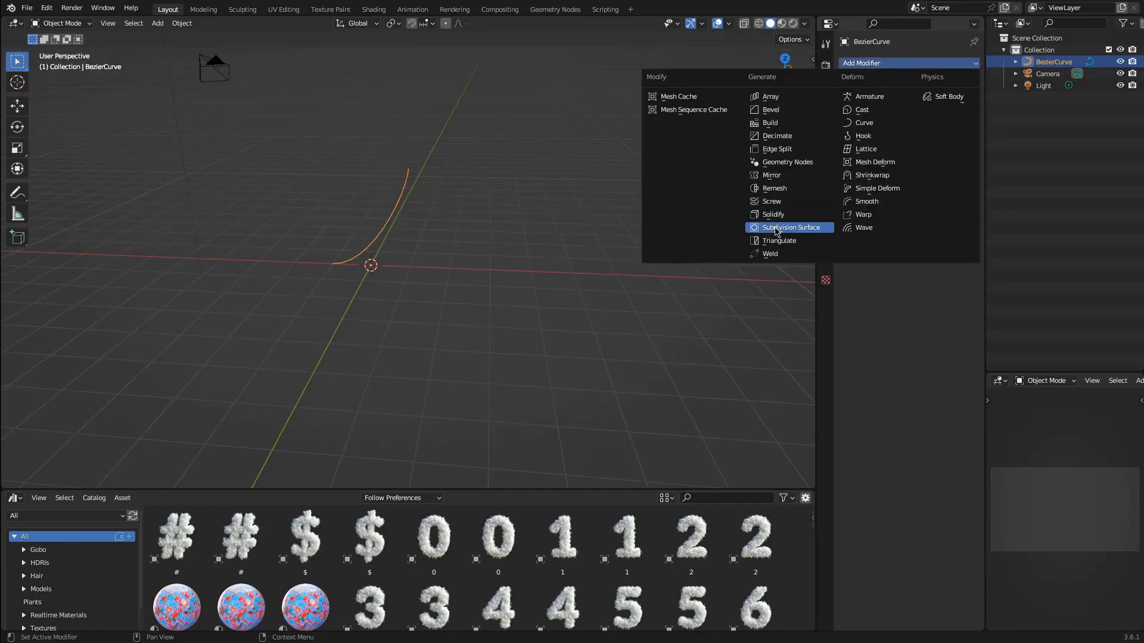
{"action": "left_click", "coordinate": [773, 202]}
{"action": "middle_click_drag", "start_coordinate": [381, 226], "coordinate": [459, 209]}
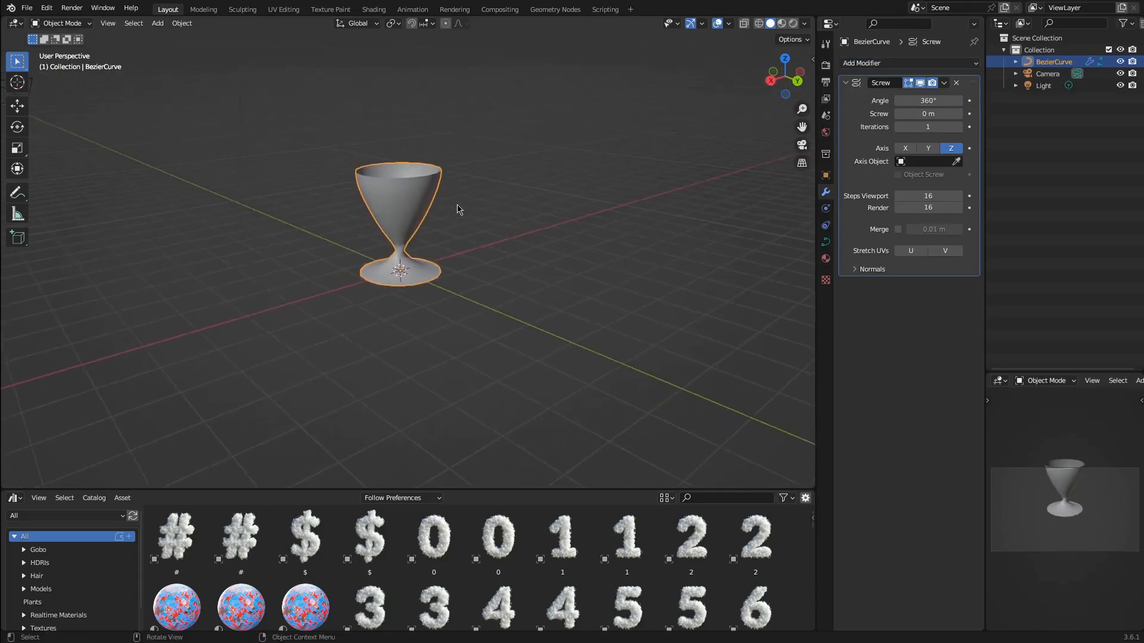
{"action": "scroll", "coordinate": [454, 202], "scroll_direction": "up", "scroll_amount": 1}
Move the curve's end point in Edit Mode to reshape the revolved form, and extrude the curve further.
{"action": "key", "text": "Tab"}
{"action": "key", "text": "g"}
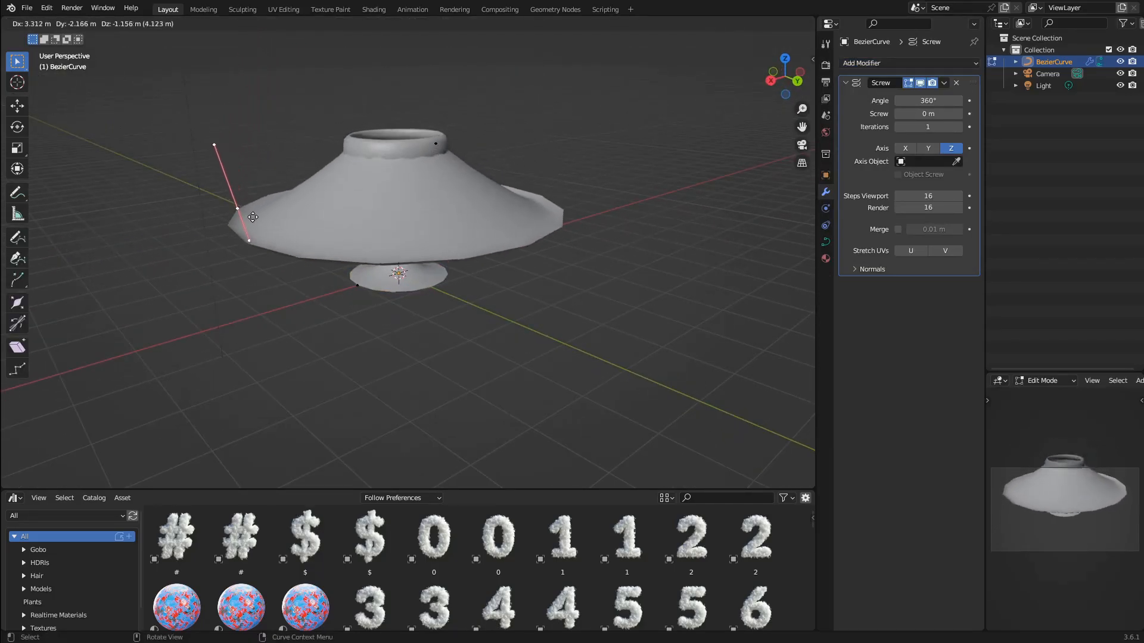
{"action": "left_click", "coordinate": [469, 240]}
{"action": "key", "text": "e"}
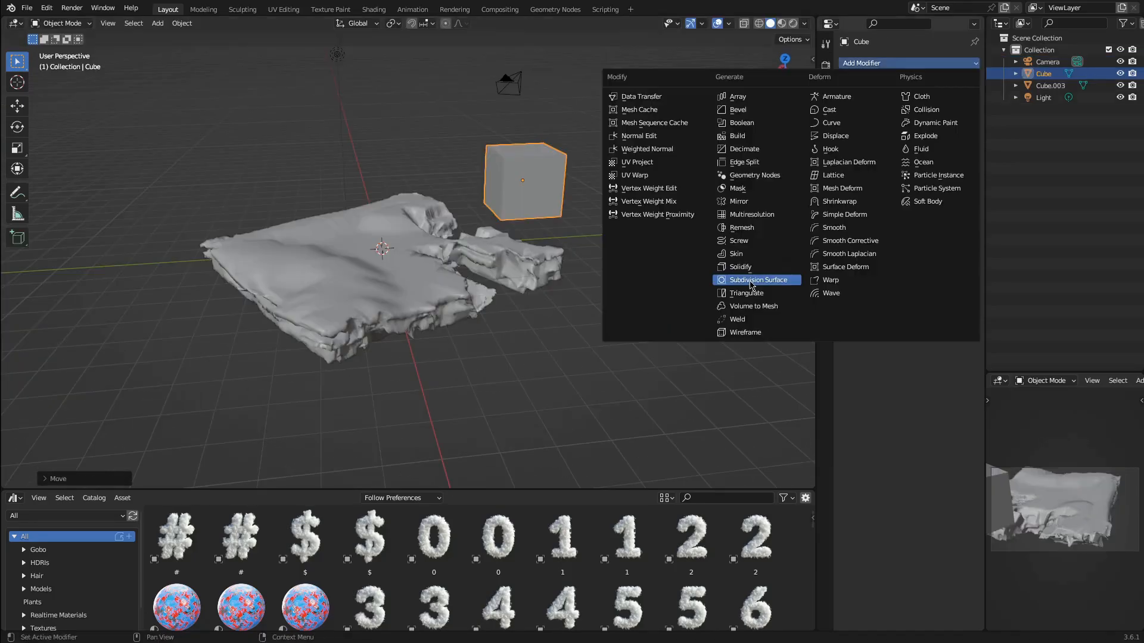
Add a Skin modifier to the cube and create an armature from it.
{"action": "left_click", "coordinate": [738, 253]}
{"action": "middle_click_drag", "start_coordinate": [656, 227], "coordinate": [519, 239]}
{"action": "left_click", "coordinate": [893, 146]}
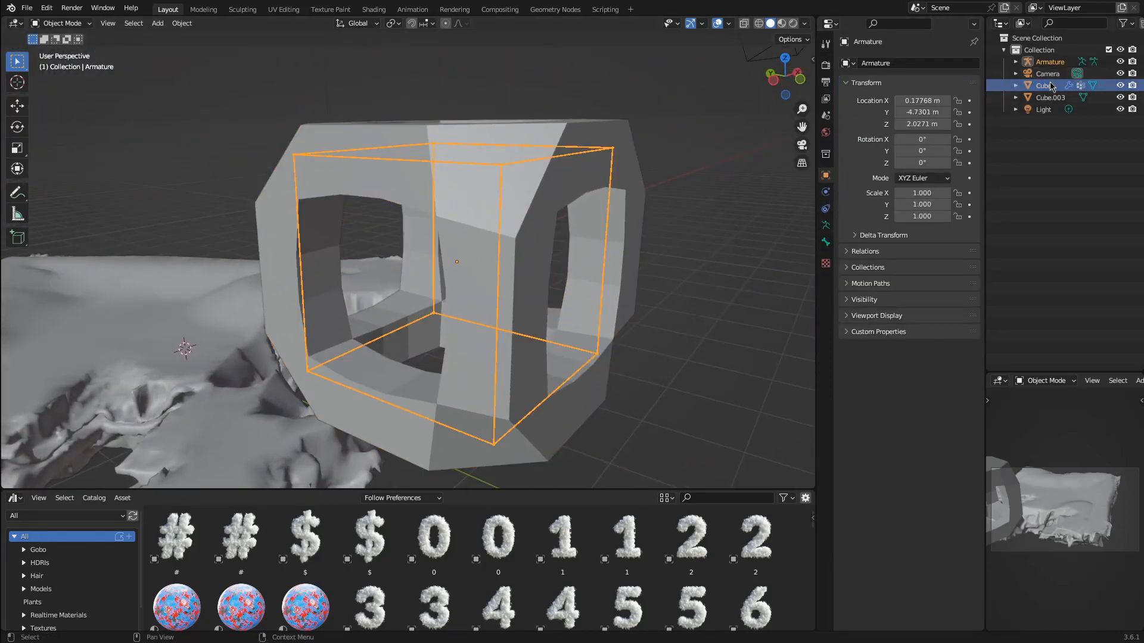
Rotate bones of the generated armature in Pose Mode to deform the skinned cube.
{"action": "left_click", "coordinate": [527, 220]}
{"action": "left_click", "coordinate": [561, 160]}
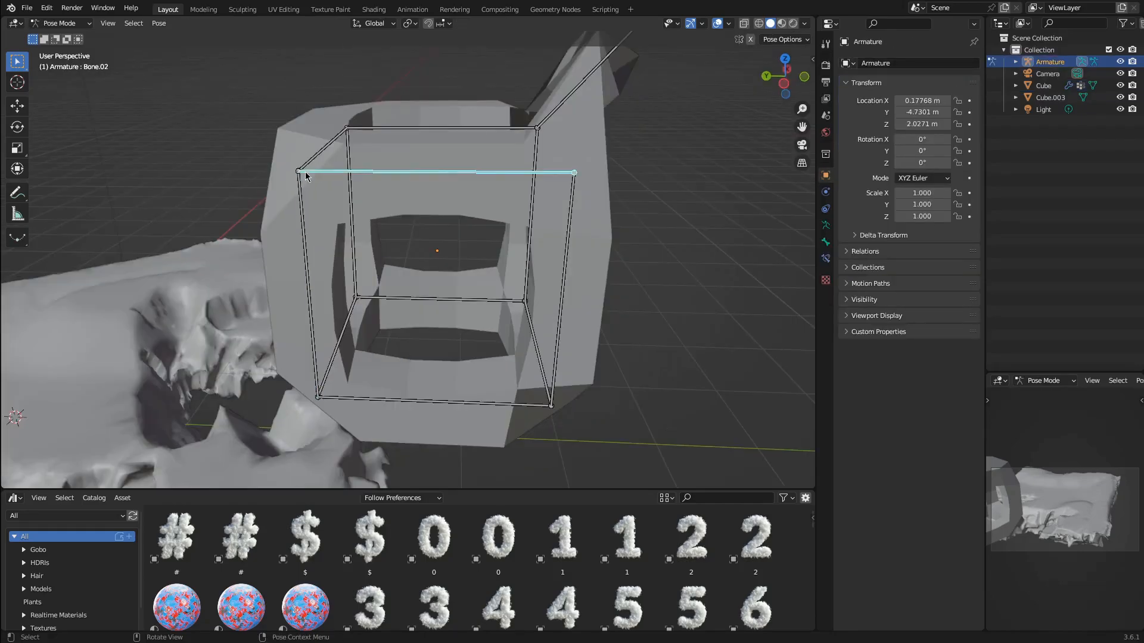
{"action": "key", "text": "r"}
{"action": "left_click", "coordinate": [433, 346]}
{"action": "left_click", "coordinate": [434, 334]}
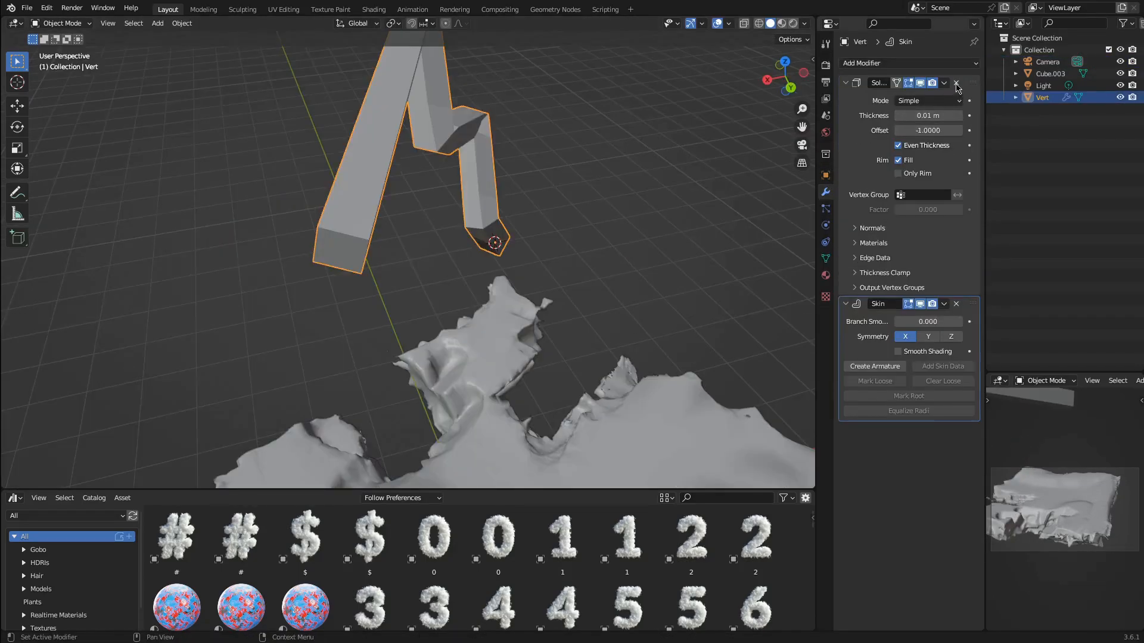
Remove the Solidify modifier from the Vert object and adjust the Skin modifier's branch smoothing.
{"action": "left_click", "coordinate": [957, 84]}
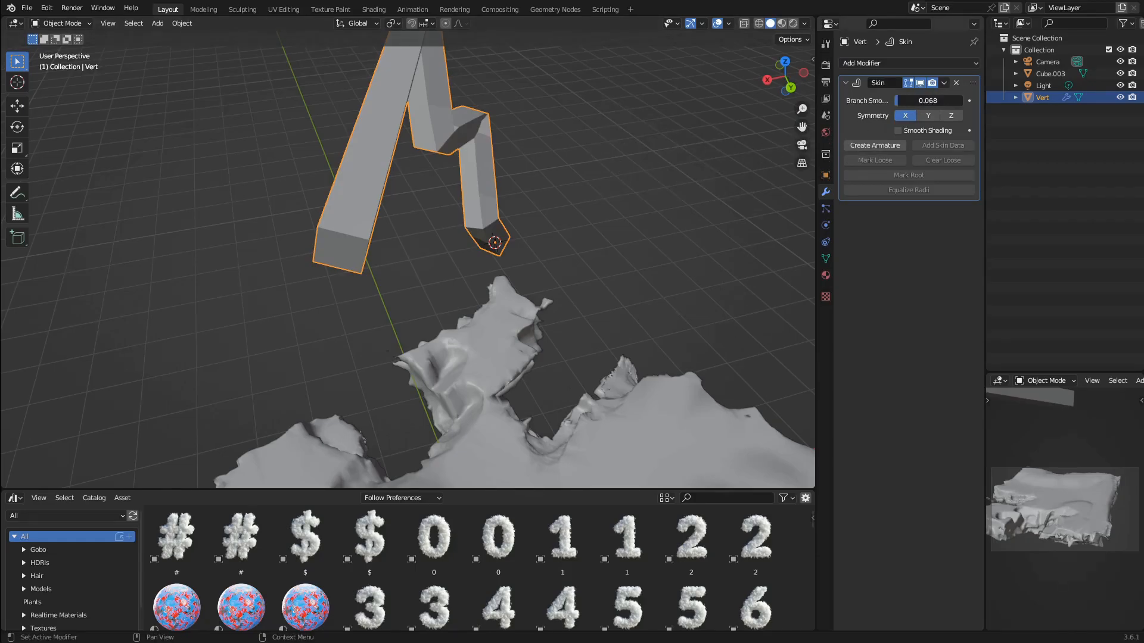
Add a Solidify modifier to the new cube and increase its thickness.
{"action": "left_click", "coordinate": [922, 63]}
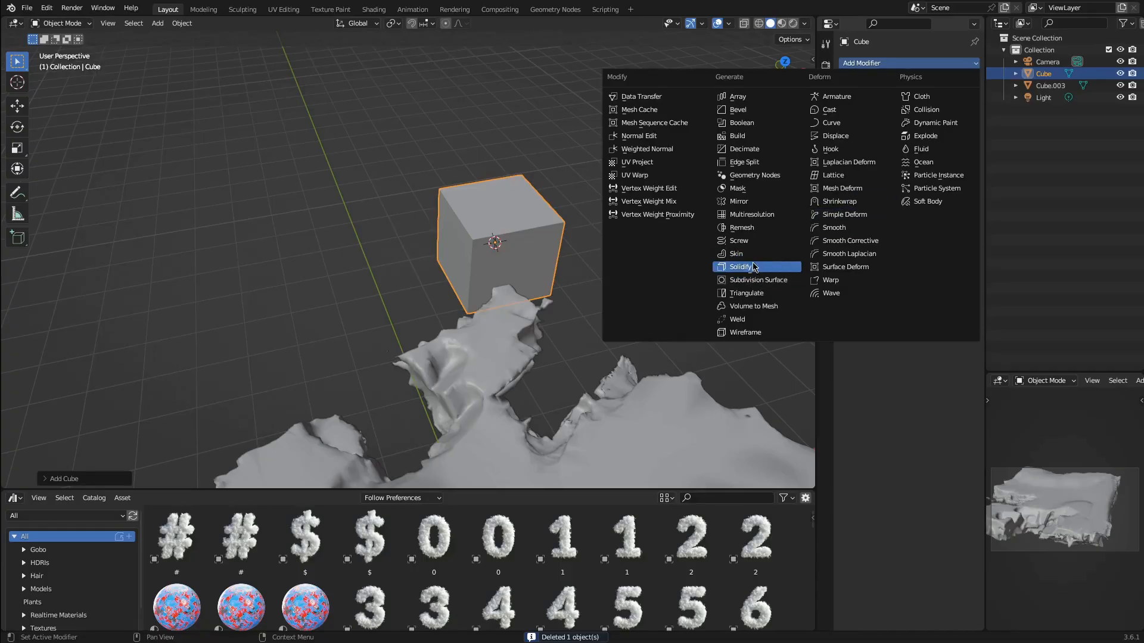
{"action": "left_click", "coordinate": [740, 266]}
{"action": "middle_click_drag", "start_coordinate": [750, 219], "coordinate": [716, 198]}
{"action": "scroll", "coordinate": [716, 198], "scroll_direction": "up", "scroll_amount": 2}
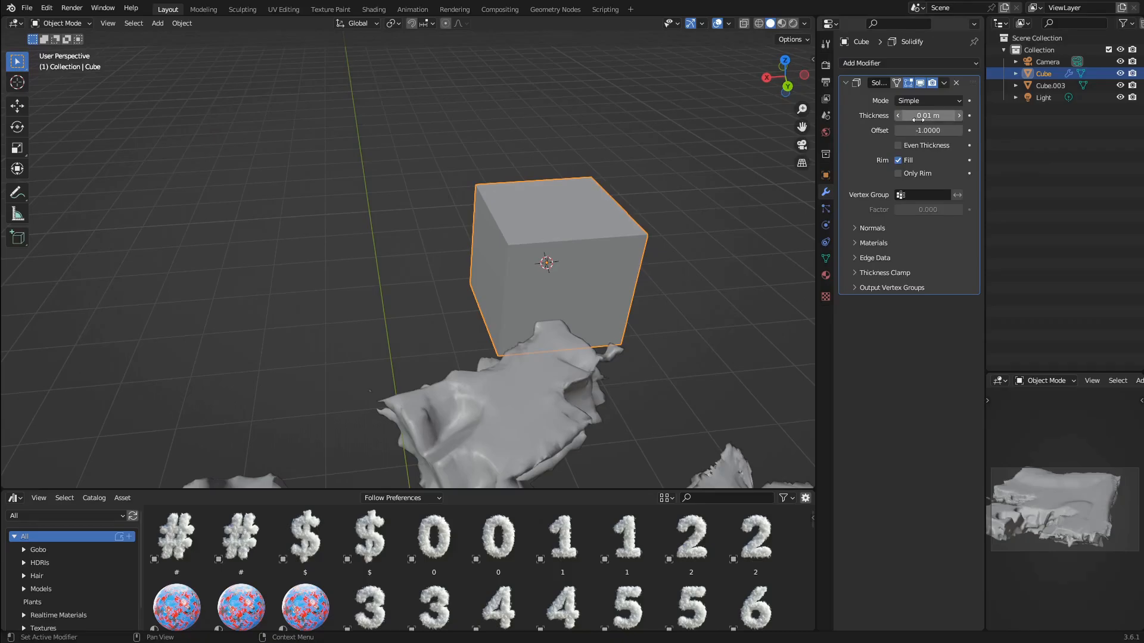
{"action": "left_click_drag", "start_coordinate": [927, 116], "coordinate": [953, 115]}
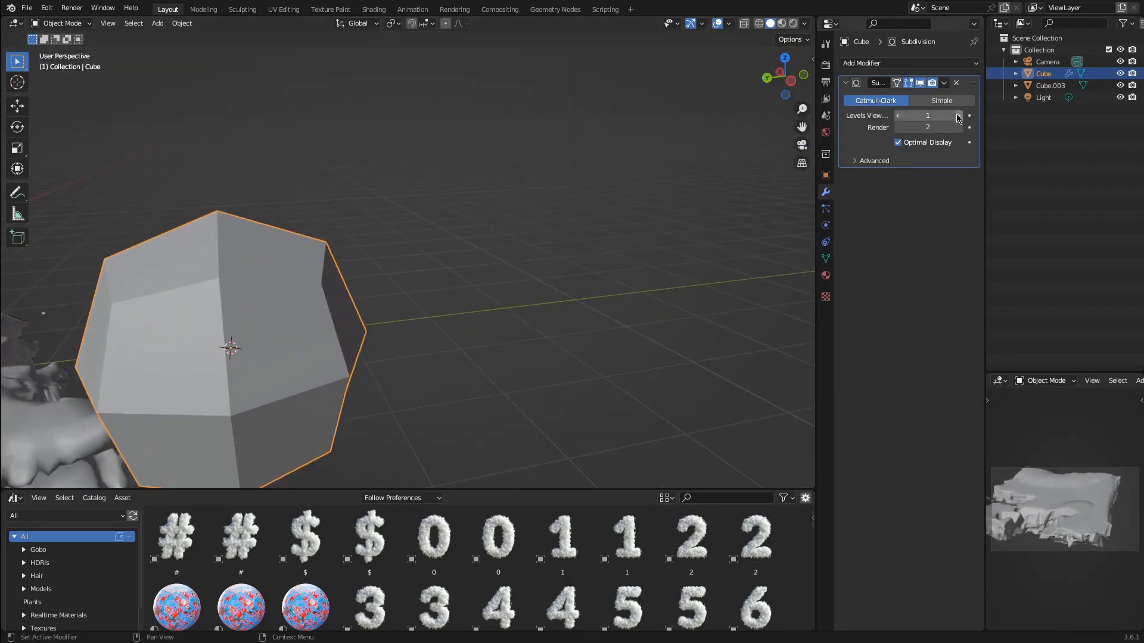
Raise the viewport levels of the cube's Subdivision Surface modifier to 6.
{"action": "left_click", "coordinate": [958, 115]}
{"action": "left_click", "coordinate": [959, 116]}
{"action": "left_click", "coordinate": [958, 116]}
{"action": "middle_click_drag", "start_coordinate": [421, 234], "coordinate": [495, 195]}
{"action": "scroll", "coordinate": [495, 195], "scroll_direction": "up", "scroll_amount": 4}
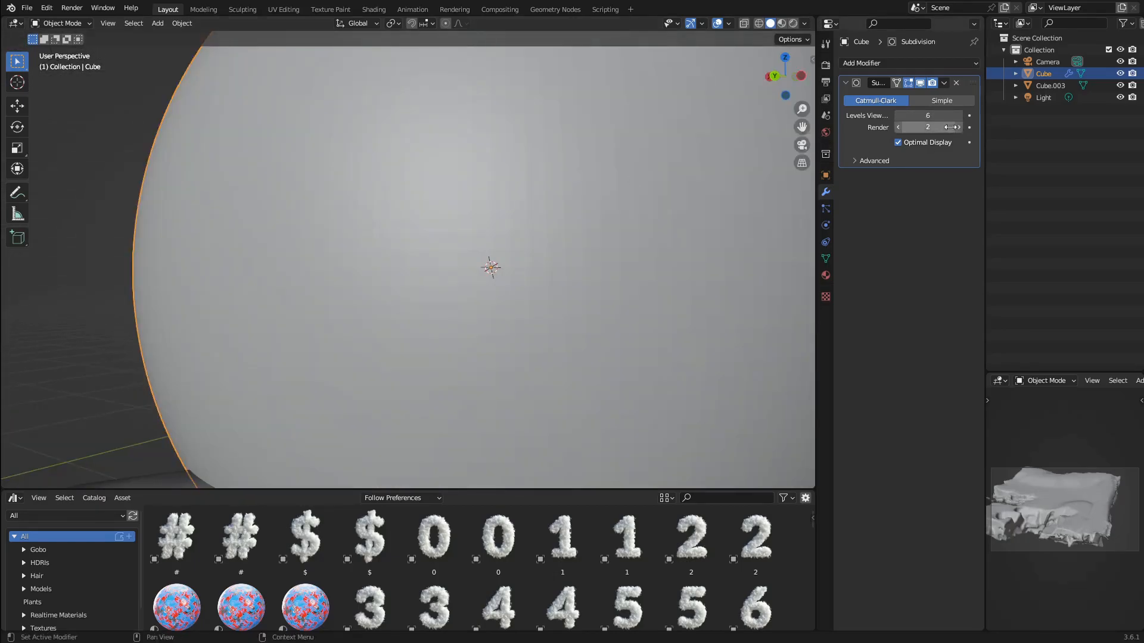
Switch the subdivision to Simple with 3 viewport levels and check the cube in Edit Mode.
{"action": "left_click", "coordinate": [942, 101]}
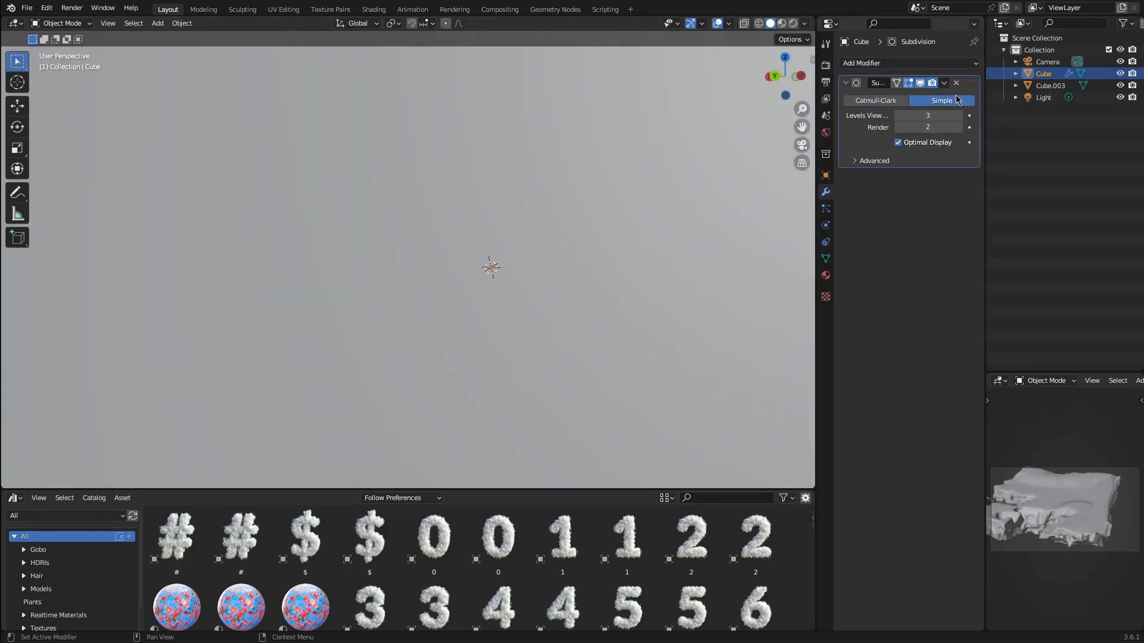
{"action": "scroll", "coordinate": [419, 228], "scroll_direction": "down", "scroll_amount": 6}
{"action": "scroll", "coordinate": [407, 247], "scroll_direction": "up", "scroll_amount": 3}
{"action": "key", "text": "Tab"}
{"action": "key", "text": "Tab"}
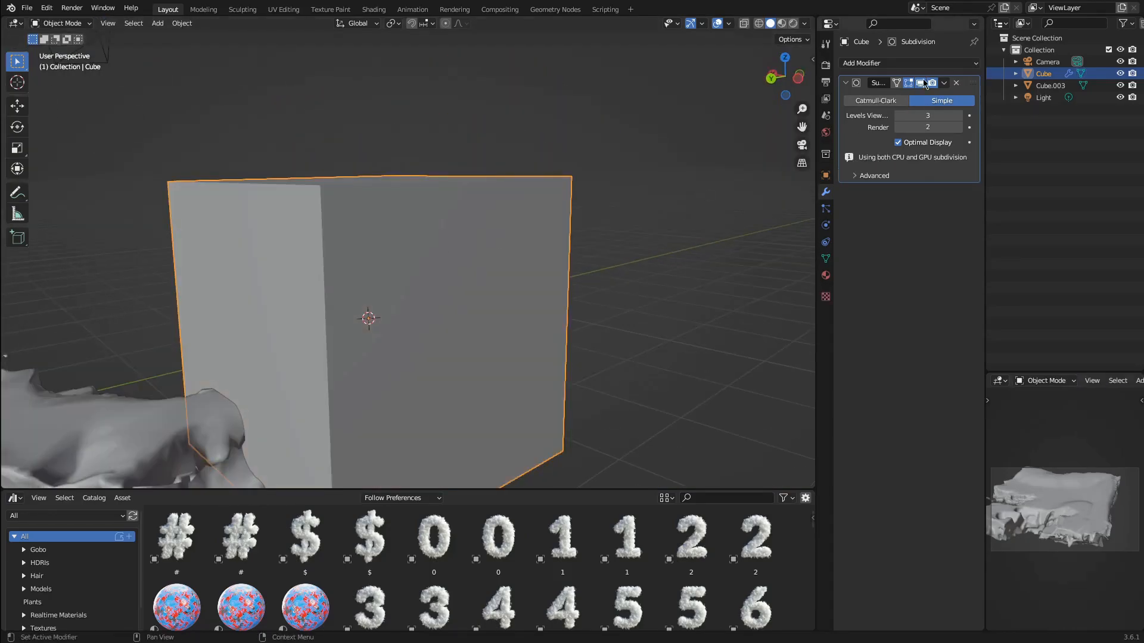
Replace the cube's Subdivision Surface modifier with a Triangulate modifier and apply it.
{"action": "left_click", "coordinate": [957, 84]}
{"action": "left_click", "coordinate": [868, 62]}
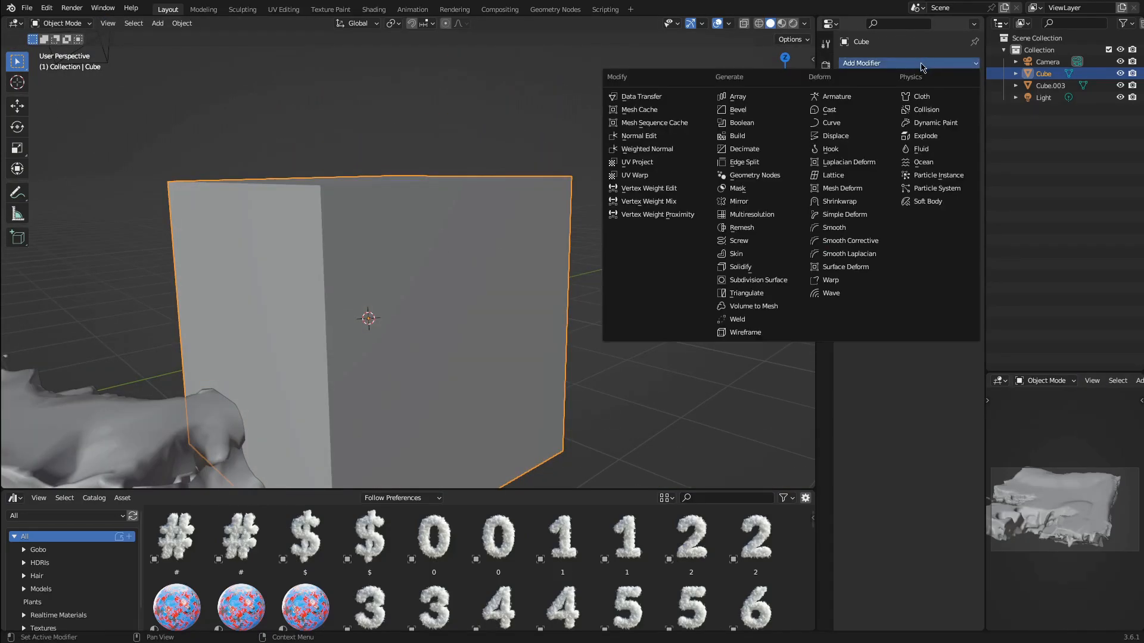
{"action": "left_click", "coordinate": [747, 293]}
{"action": "left_click", "coordinate": [945, 84]}
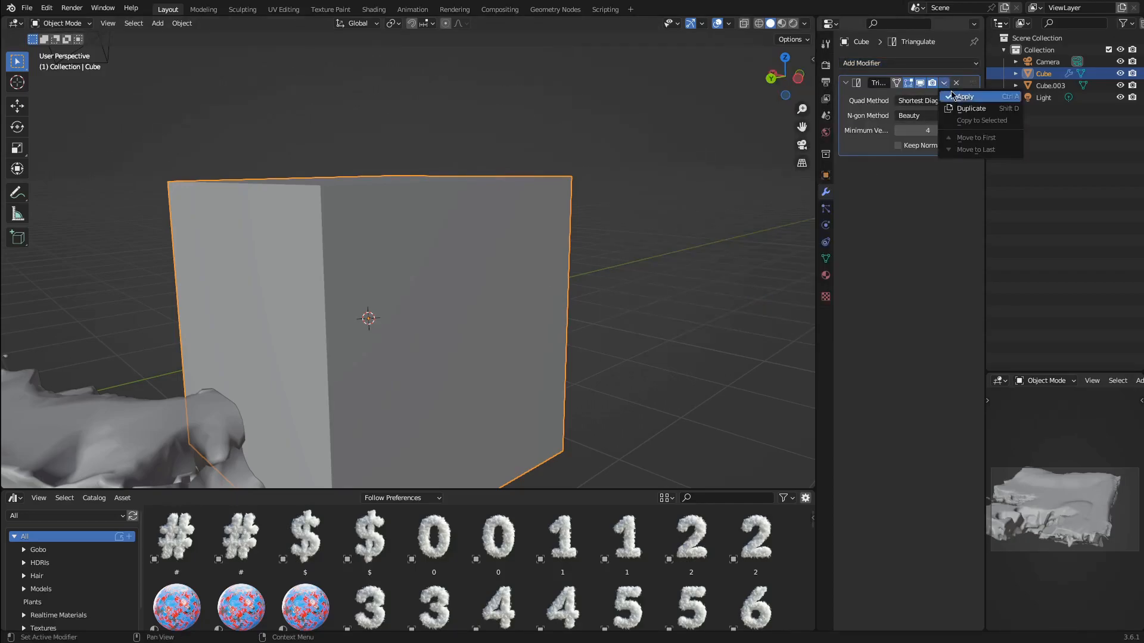
{"action": "left_click", "coordinate": [960, 95]}
Raise one top corner vertex of the triangulated cube along the Z axis in Edit Mode.
{"action": "key", "text": "Tab"}
{"action": "middle_click_drag", "start_coordinate": [472, 223], "coordinate": [473, 234]}
{"action": "left_click", "coordinate": [432, 200]}
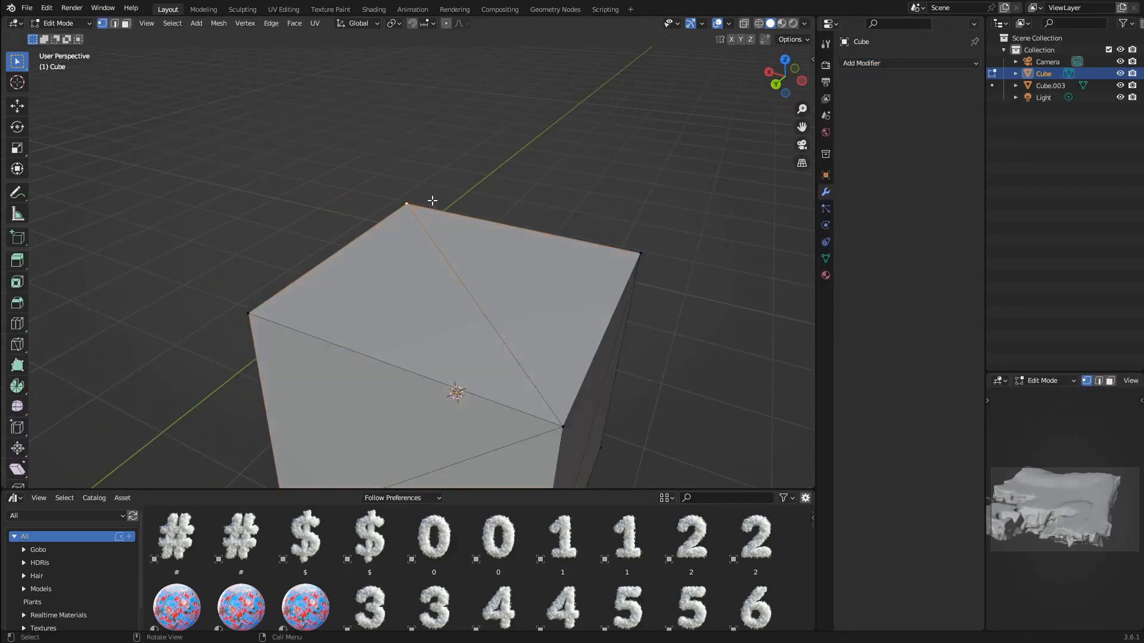
{"action": "key", "text": "g"}
{"action": "key", "text": "z"}
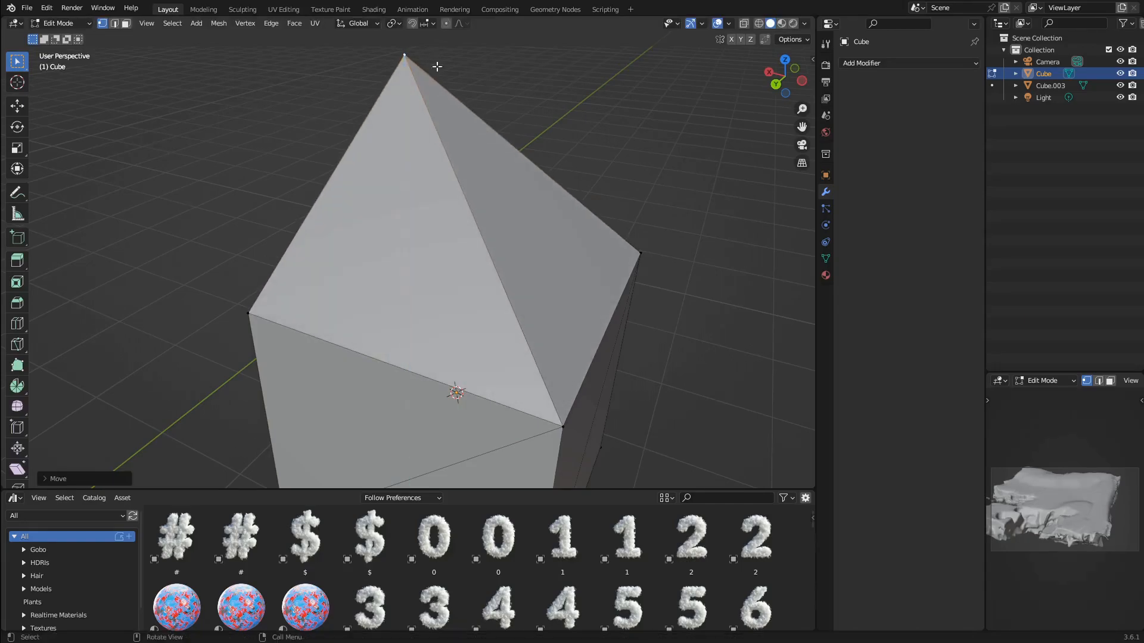
{"action": "left_click", "coordinate": [429, 52]}
{"action": "middle_click_drag", "start_coordinate": [429, 52], "coordinate": [573, 211]}
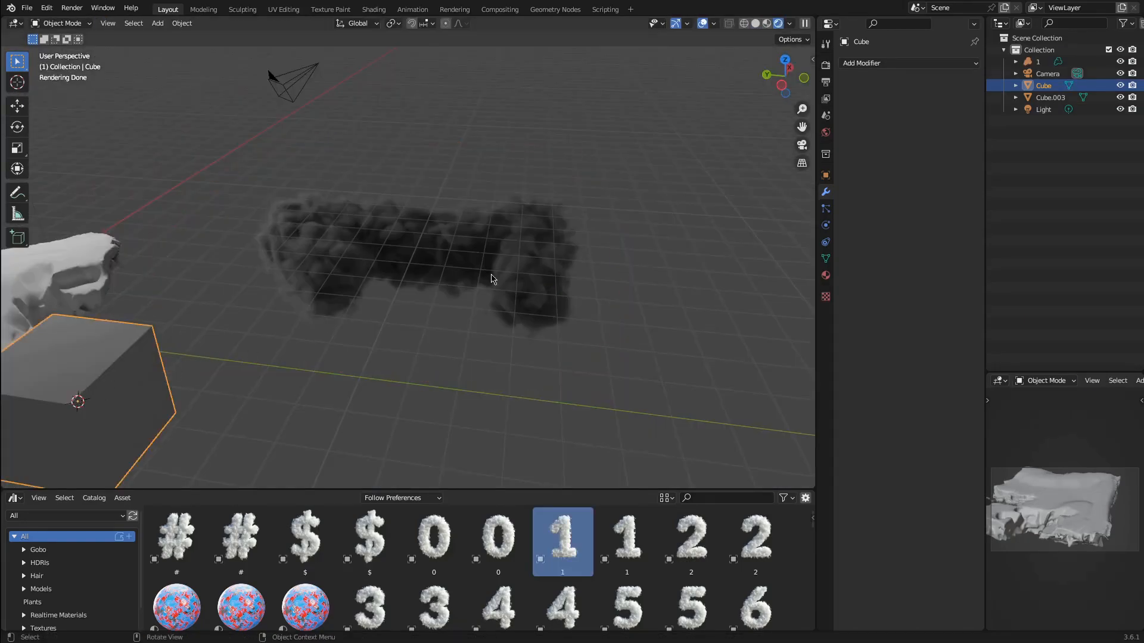
Add a Volume to Mesh modifier to the cube with the cloud volume "1" as its object, and examine the resulting mesh.
{"action": "left_click", "coordinate": [909, 63]}
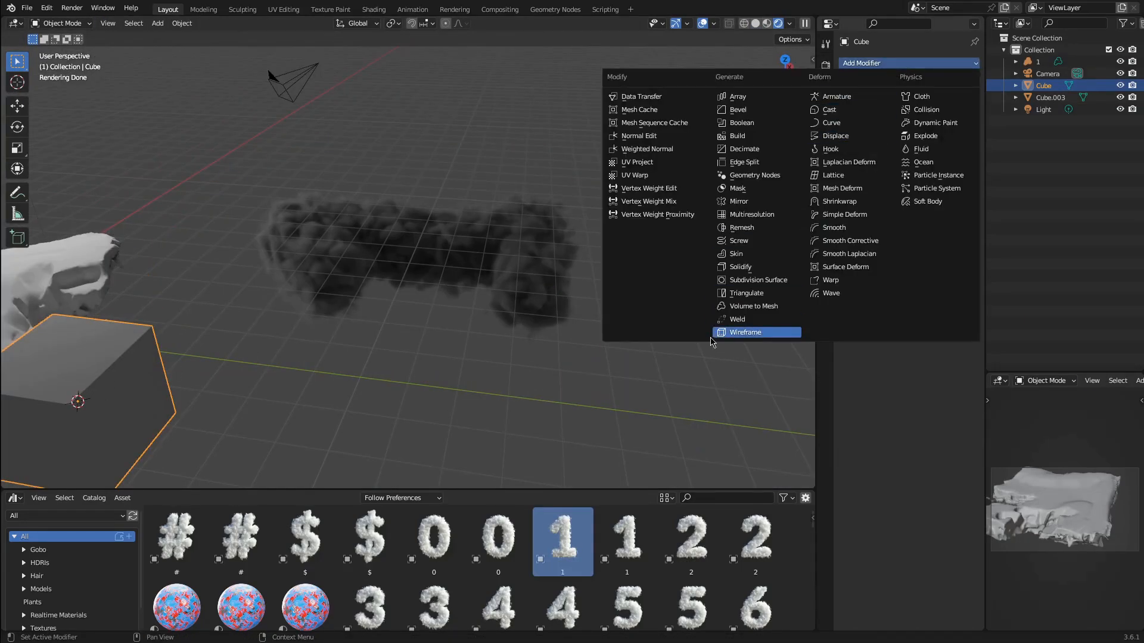
{"action": "left_click", "coordinate": [746, 310]}
{"action": "scroll", "coordinate": [628, 273], "scroll_direction": "down", "scroll_amount": 2}
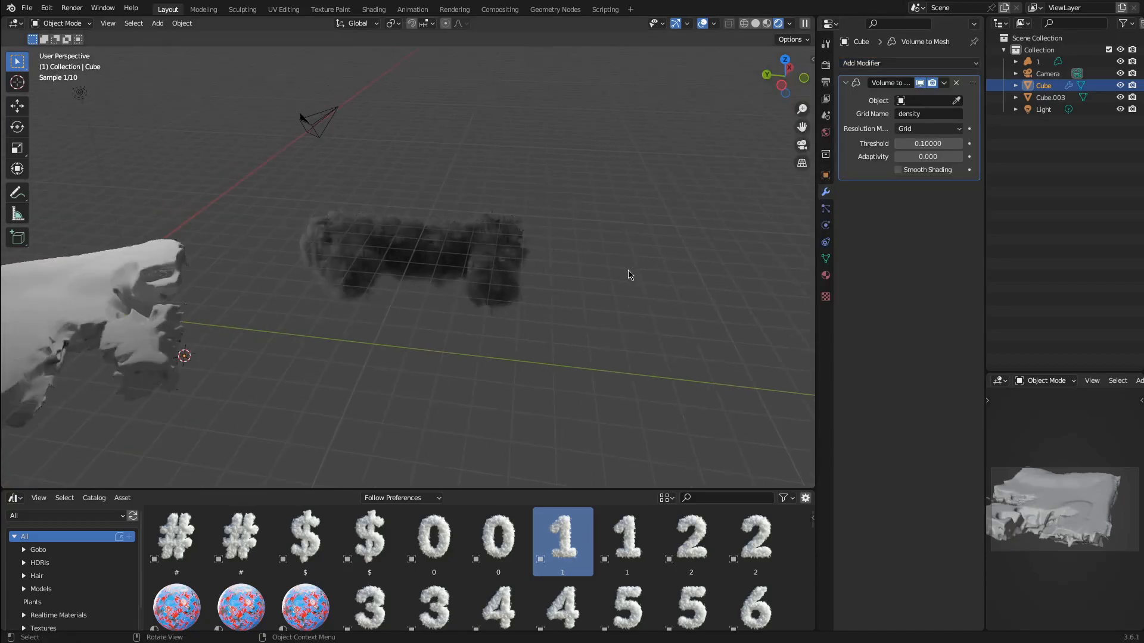
{"action": "left_click", "coordinate": [489, 247]}
{"action": "scroll", "coordinate": [465, 280], "scroll_direction": "up", "scroll_amount": 5}
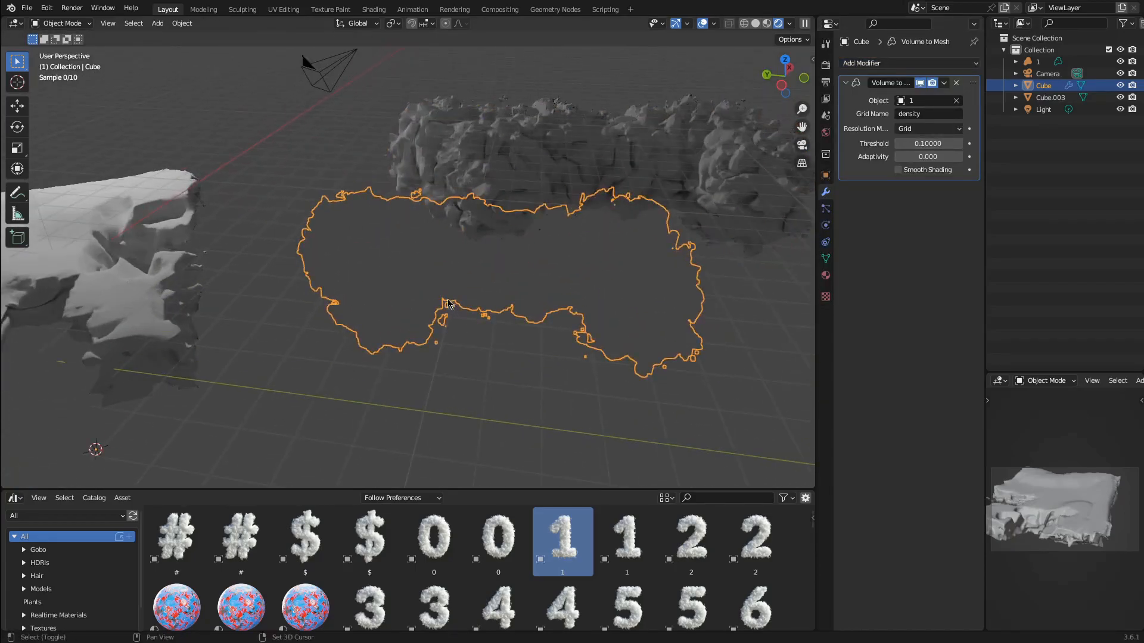
{"action": "scroll", "coordinate": [452, 305], "scroll_direction": "up", "scroll_amount": 6}
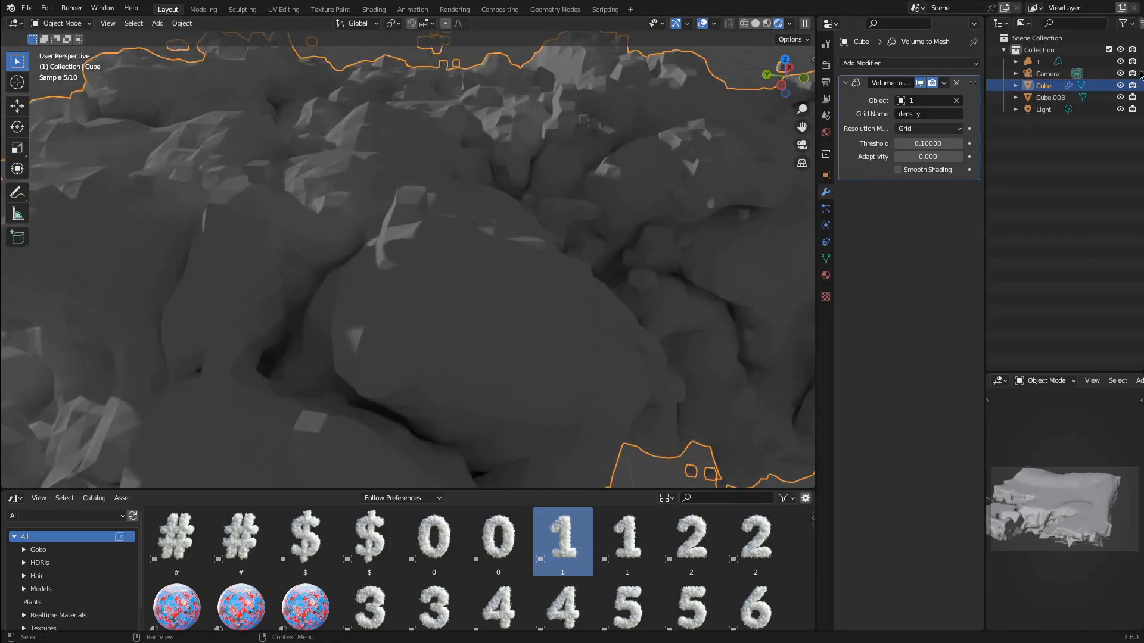
Hide the cloud volume "1", inspect the generated mesh up close, and raise the Volume to Mesh modifier's threshold.
{"action": "scroll", "coordinate": [389, 255], "scroll_direction": "down", "scroll_amount": 3}
{"action": "scroll", "coordinate": [389, 255], "scroll_direction": "up", "scroll_amount": 7}
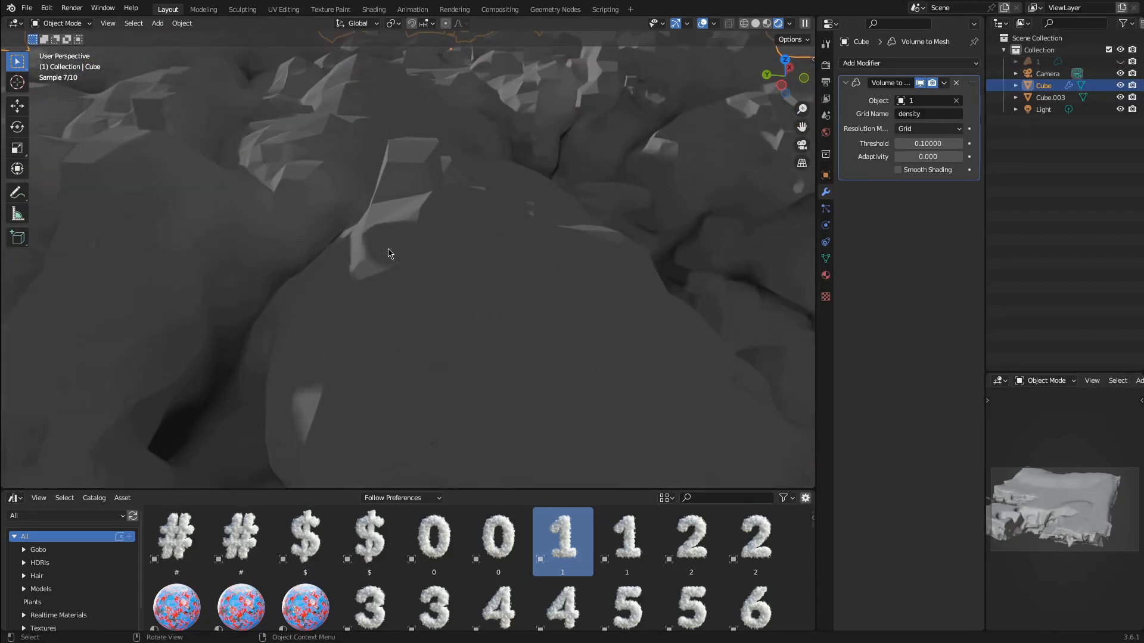
{"action": "scroll", "coordinate": [390, 252], "scroll_direction": "down", "scroll_amount": 6}
{"action": "left_click_drag", "start_coordinate": [933, 144], "coordinate": [987, 144]}
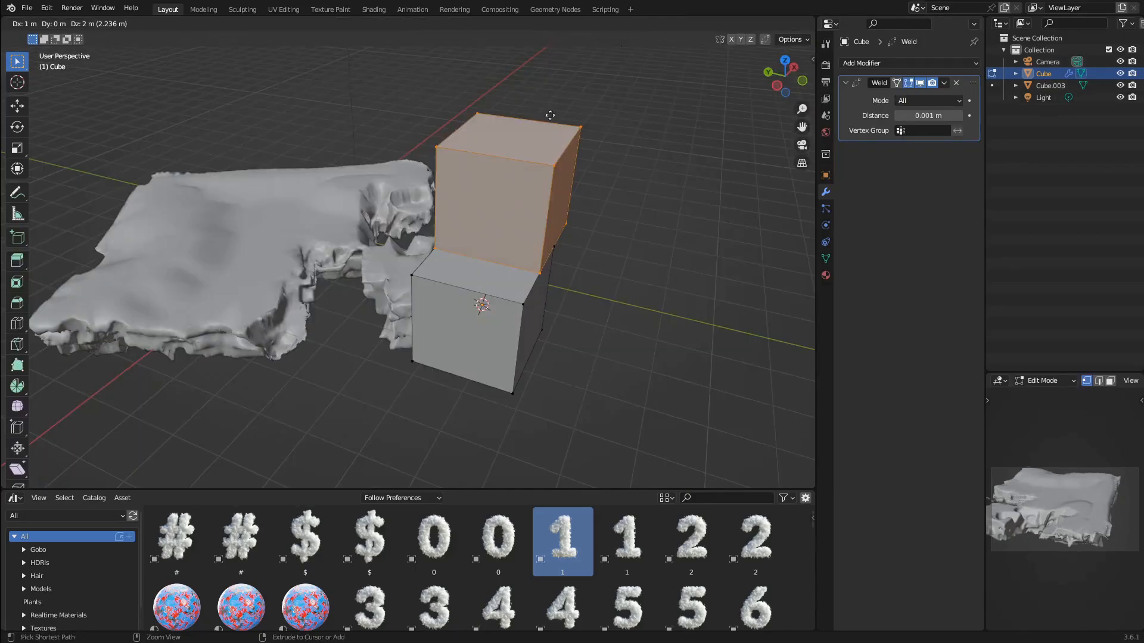
Offset the duplicated cube above the original, and set the Weld modifier to Connected mode with a 1 m distance.
{"action": "key", "text": "g"}
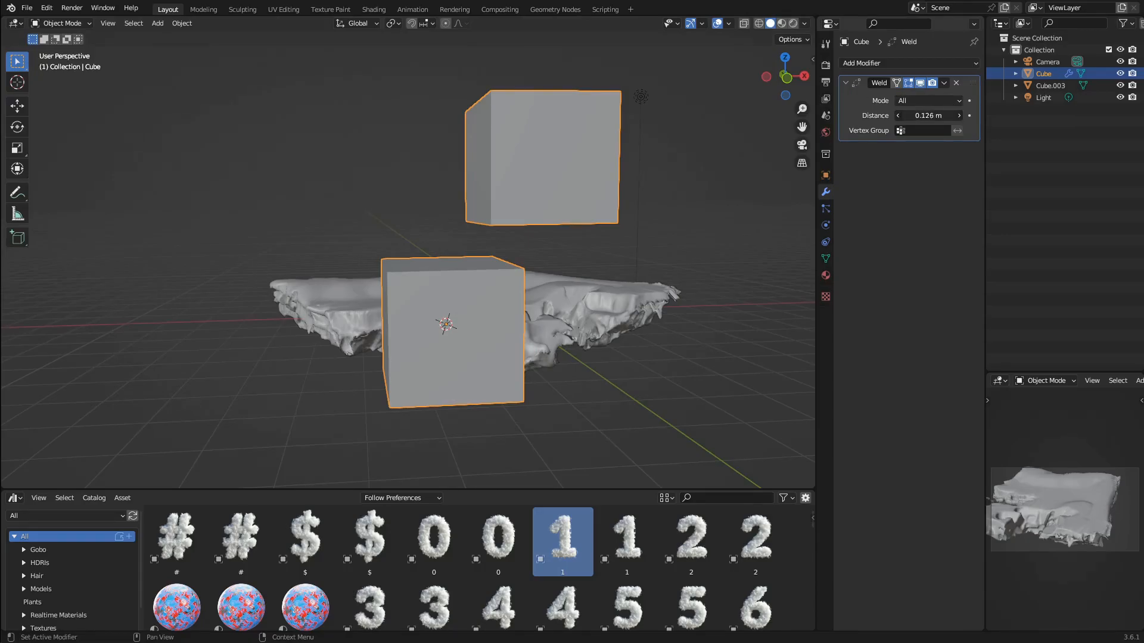
{"action": "mouse_move", "coordinate": [929, 115]}
{"action": "left_mouse_down"}
{"action": "mouse_move", "coordinate": [953, 115]}
{"action": "mouse_move", "coordinate": [913, 115]}
{"action": "mouse_move", "coordinate": [942, 116]}
{"action": "left_mouse_up"}
{"action": "left_click", "coordinate": [668, 255]}
{"action": "mouse_move", "coordinate": [668, 255]}
{"action": "middle_mouse_down"}
{"action": "mouse_move", "coordinate": [727, 319]}
{"action": "mouse_move", "coordinate": [342, 235]}
{"action": "mouse_move", "coordinate": [745, 294]}
{"action": "mouse_move", "coordinate": [565, 253]}
{"action": "mouse_move", "coordinate": [690, 252]}
{"action": "mouse_move", "coordinate": [608, 253]}
{"action": "mouse_move", "coordinate": [655, 239]}
{"action": "middle_mouse_up"}
{"action": "left_click", "coordinate": [947, 102]}
{"action": "left_click", "coordinate": [915, 128]}
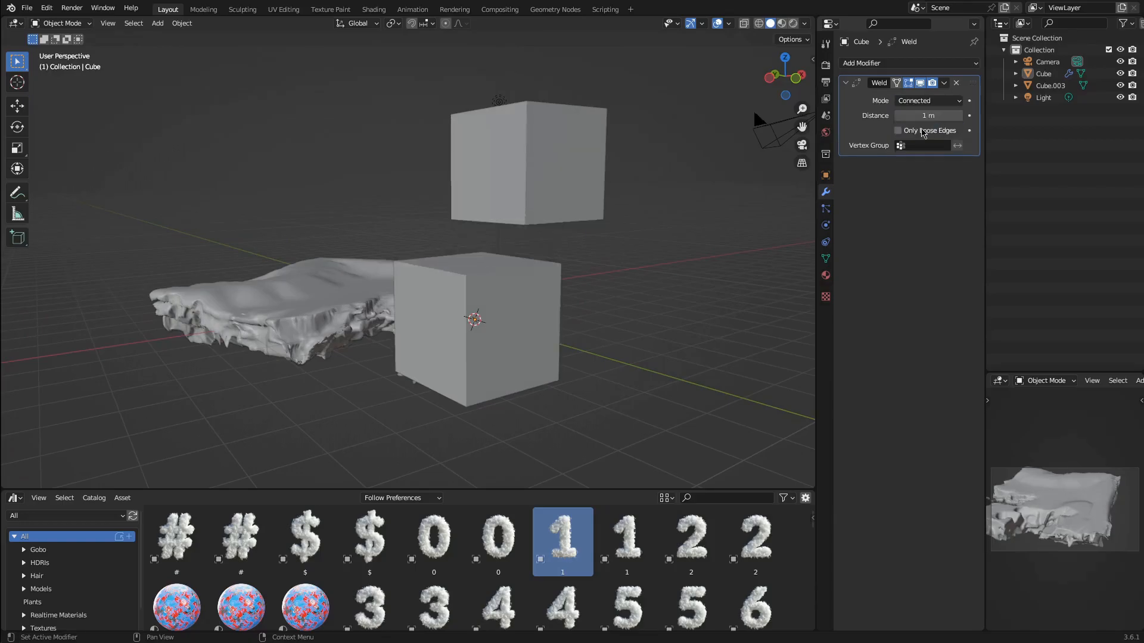
{"action": "left_click", "coordinate": [608, 162]}
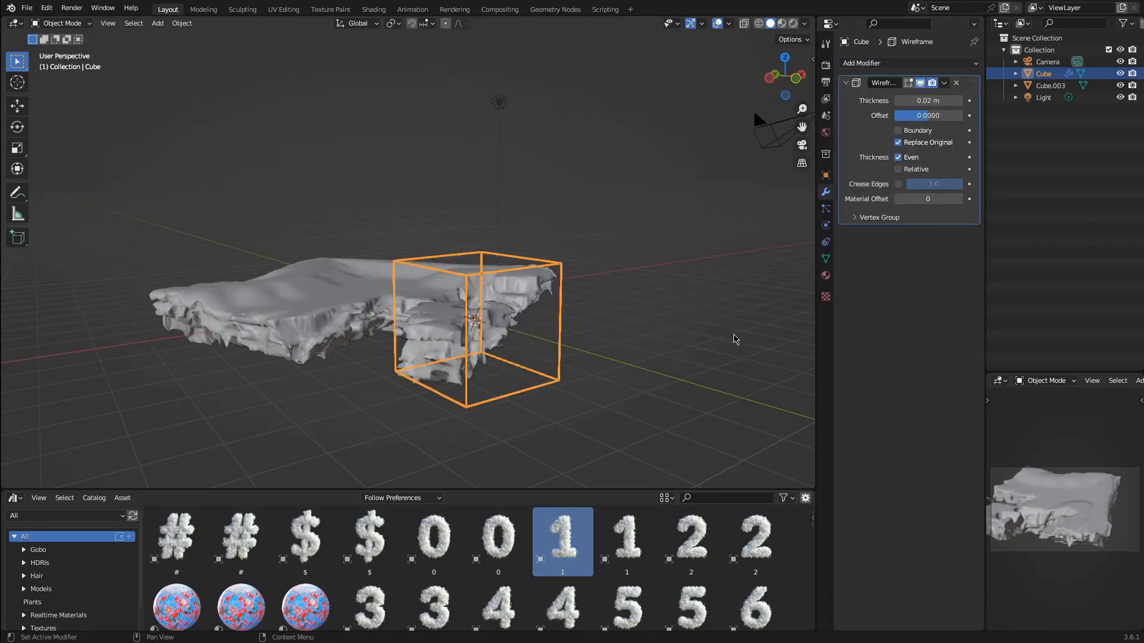
Delete the rocky terrain mesh Cube.003 that overlaps the wireframed cube.
{"action": "left_click", "coordinate": [525, 284]}
{"action": "middle_click_drag", "start_coordinate": [525, 285], "coordinate": [539, 278]}
{"action": "key", "text": "Delete"}
Examine a corner of the wireframed cube and set the Wireframe modifier's thickness to 0.252 m.
{"action": "scroll", "coordinate": [572, 280], "scroll_direction": "up", "scroll_amount": 4}
{"action": "left_click", "coordinate": [606, 282]}
{"action": "middle_click_drag", "start_coordinate": [608, 282], "coordinate": [572, 239]}
{"action": "left_click", "coordinate": [568, 105]}
{"action": "scroll", "coordinate": [506, 132], "scroll_direction": "up", "scroll_amount": 3}
{"action": "middle_click_drag", "start_coordinate": [417, 143], "coordinate": [419, 194], "text": "shift"}
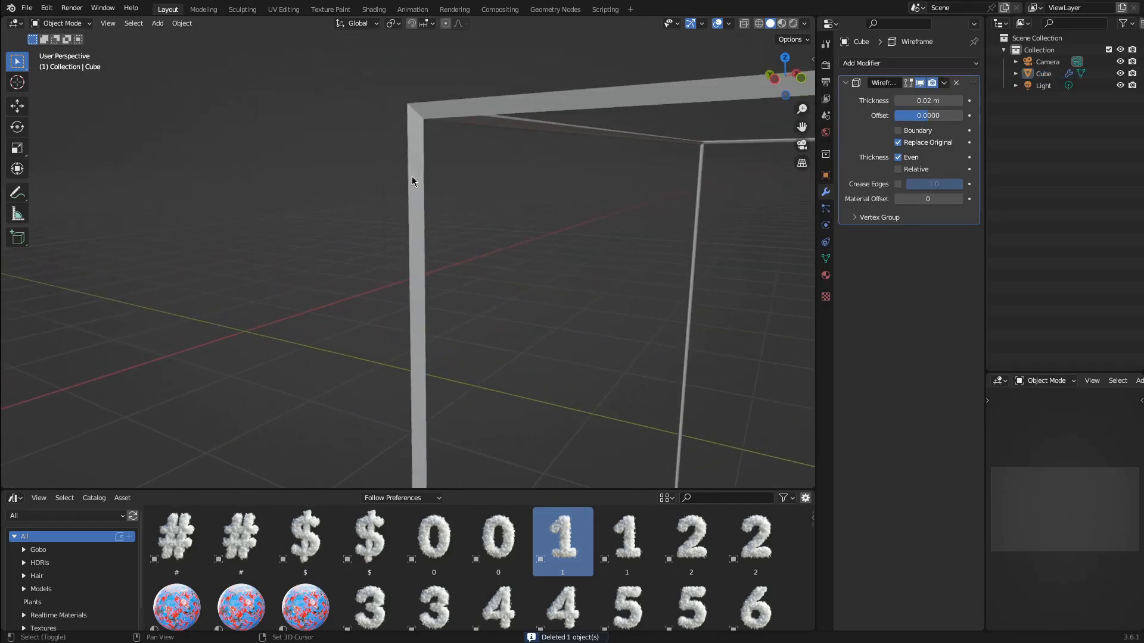
{"action": "left_click", "coordinate": [449, 112]}
{"action": "left_click_drag", "start_coordinate": [937, 98], "coordinate": [965, 98]}
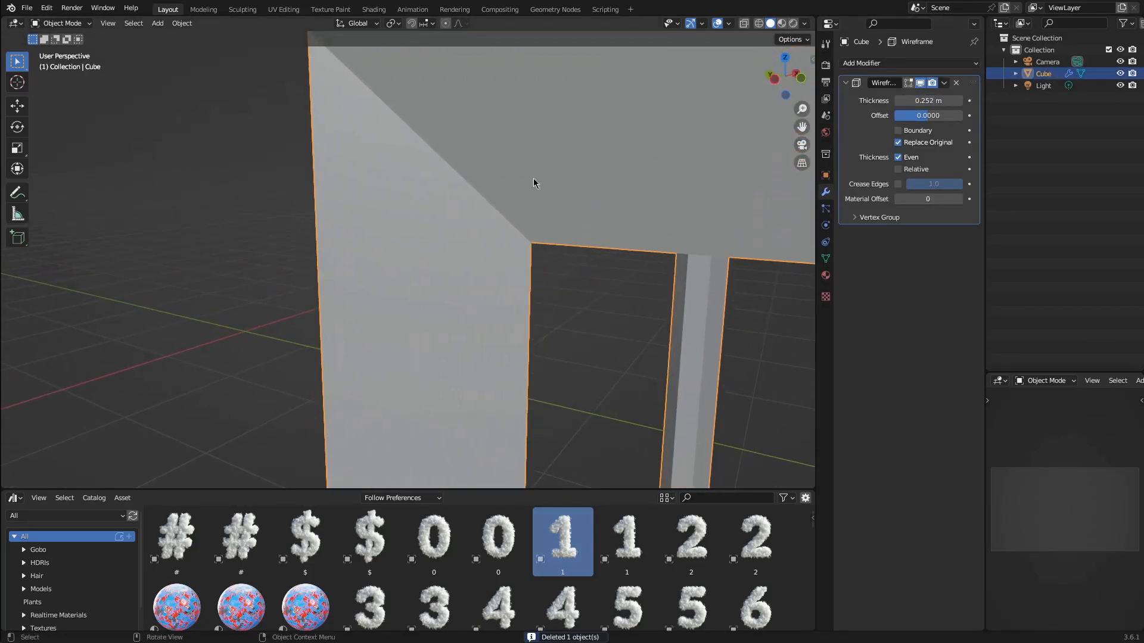
Set the Wireframe offset to -1 and compare the frame with the solid cube by switching the modifier's viewport display off and on.
{"action": "scroll", "coordinate": [563, 174], "scroll_direction": "down", "scroll_amount": 5}
{"action": "middle_click_drag", "start_coordinate": [563, 174], "coordinate": [397, 229]}
{"action": "left_click_drag", "start_coordinate": [957, 120], "coordinate": [921, 120]}
{"action": "left_click", "coordinate": [921, 83]}
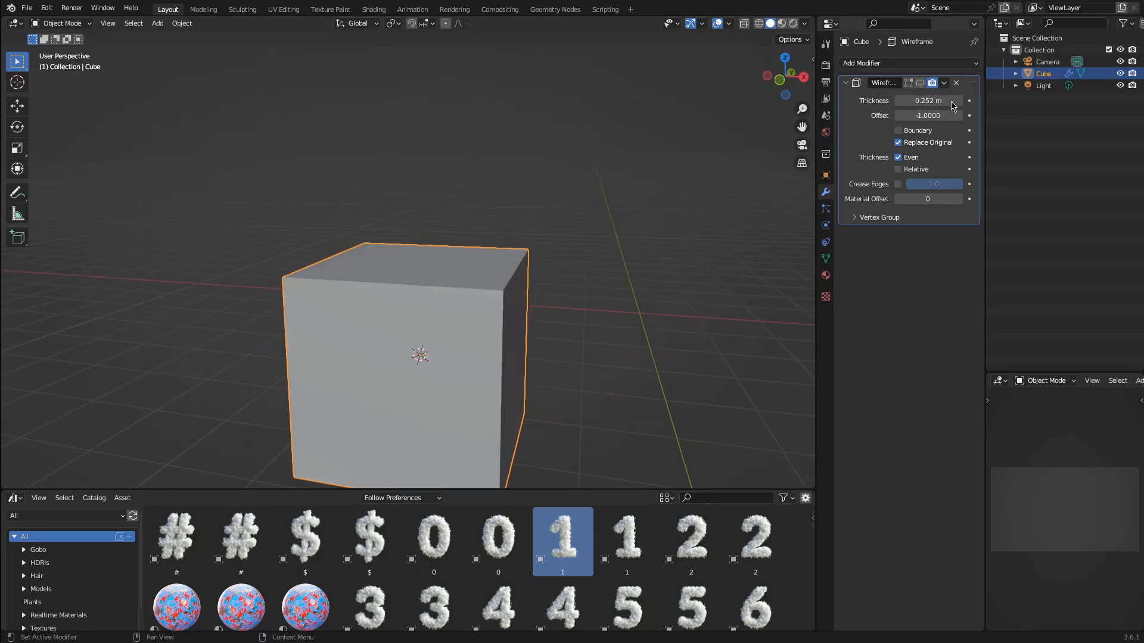
{"action": "left_click", "coordinate": [922, 84]}
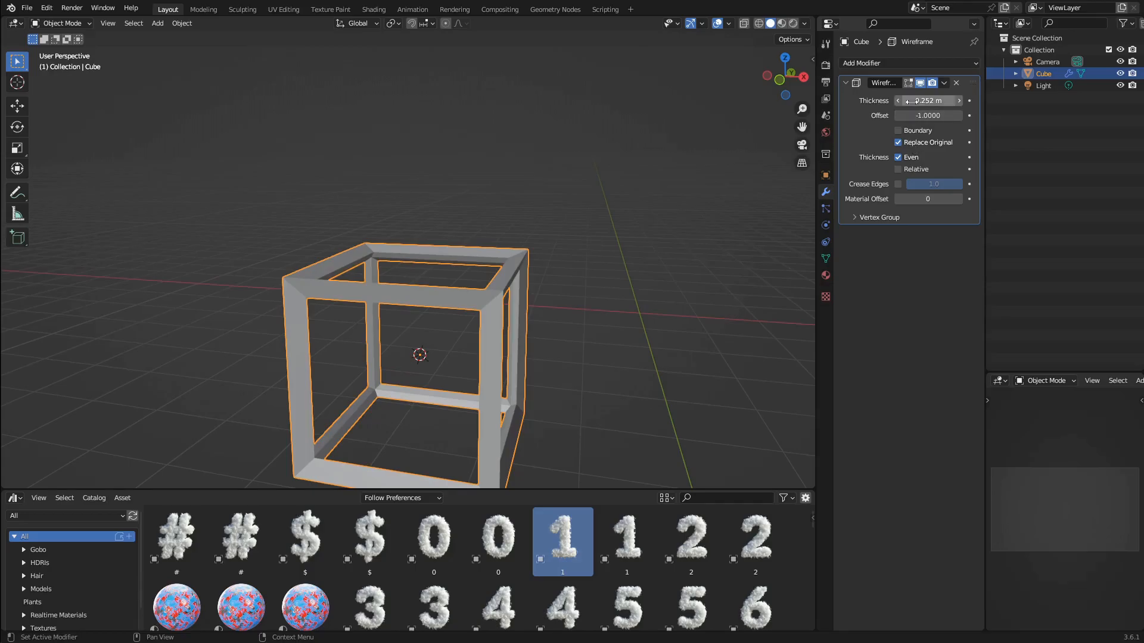
Check the wireframed cube's underlying mesh in Edit Mode with nothing selected, and return to Object Mode.
{"action": "key", "text": "Tab"}
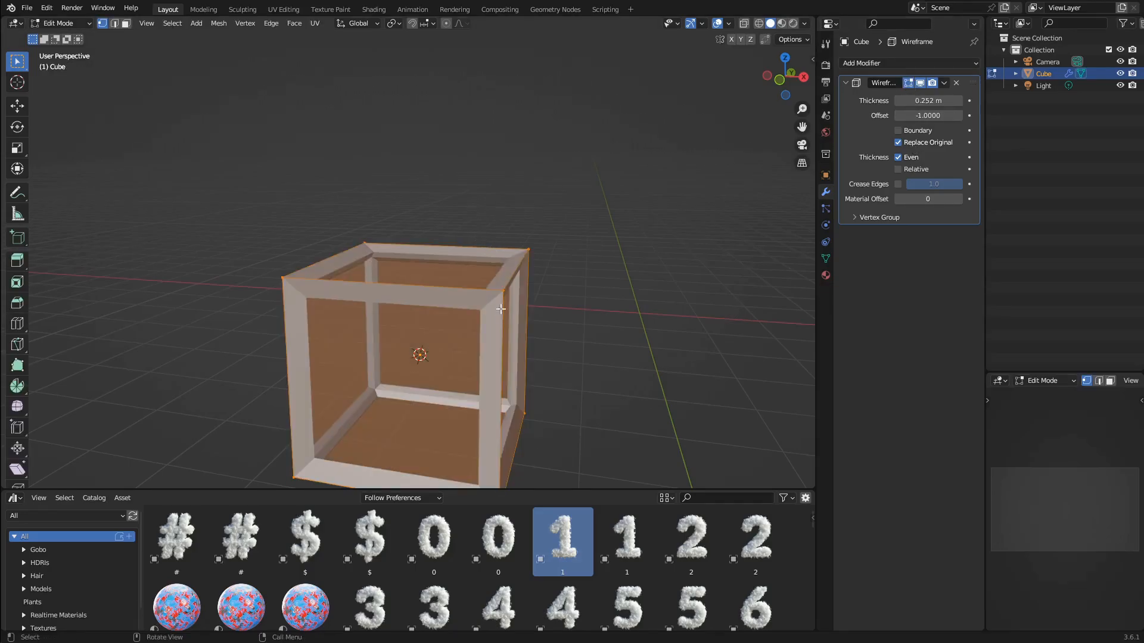
{"action": "key", "text": "alt+a"}
{"action": "key", "text": "Tab"}
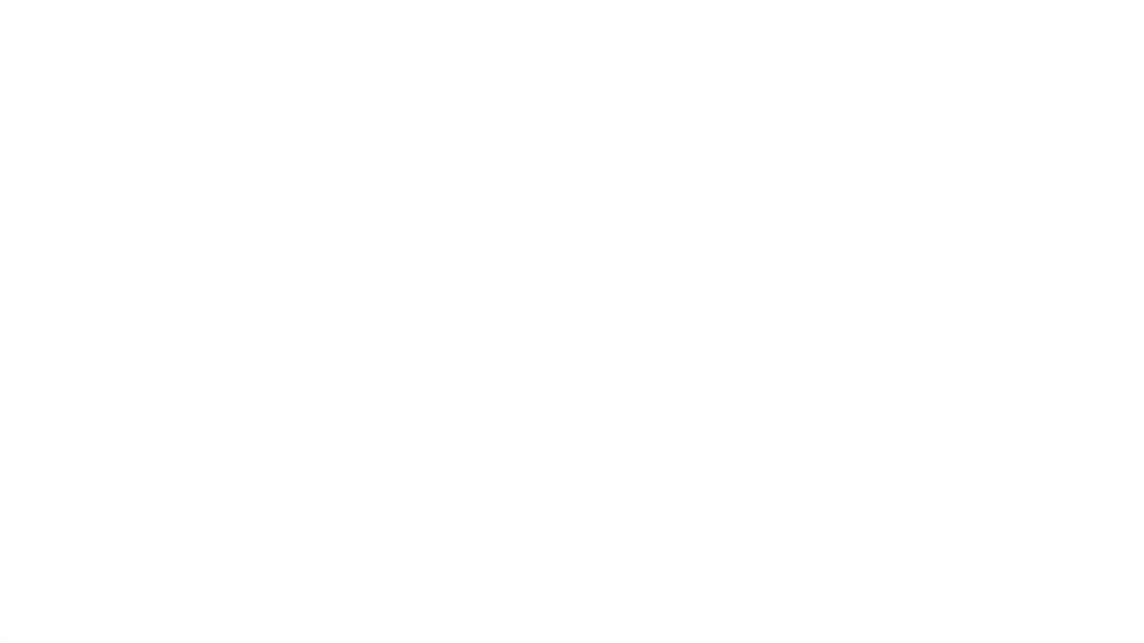